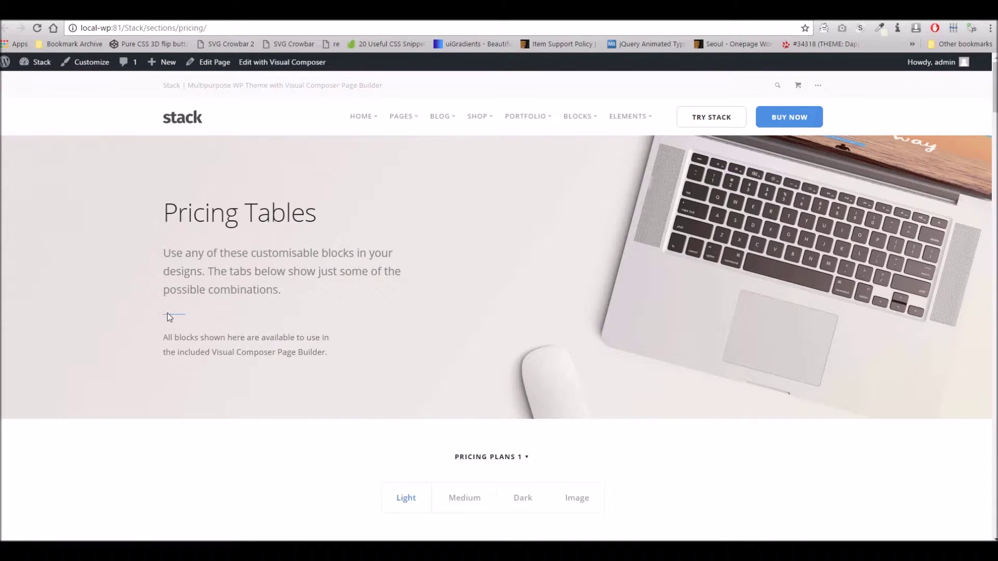
- Scroll through the live Pricing page and inspect the Medium plan's price and features
{"action": "scroll", "coordinate": [515, 330], "scroll_direction": "down", "scroll_amount": 7}
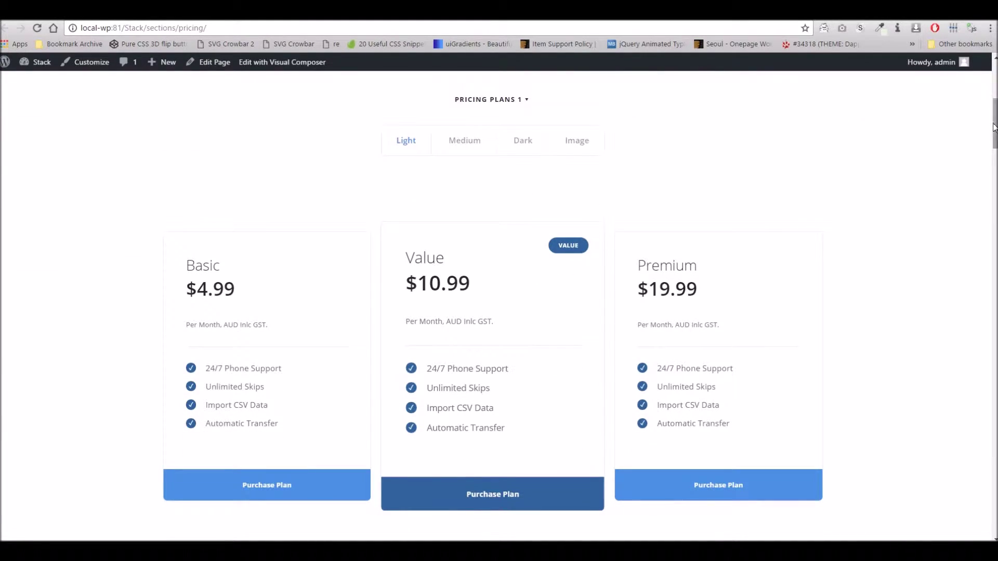
{"action": "left_click_drag", "start_coordinate": [993, 127], "coordinate": [993, 134]}
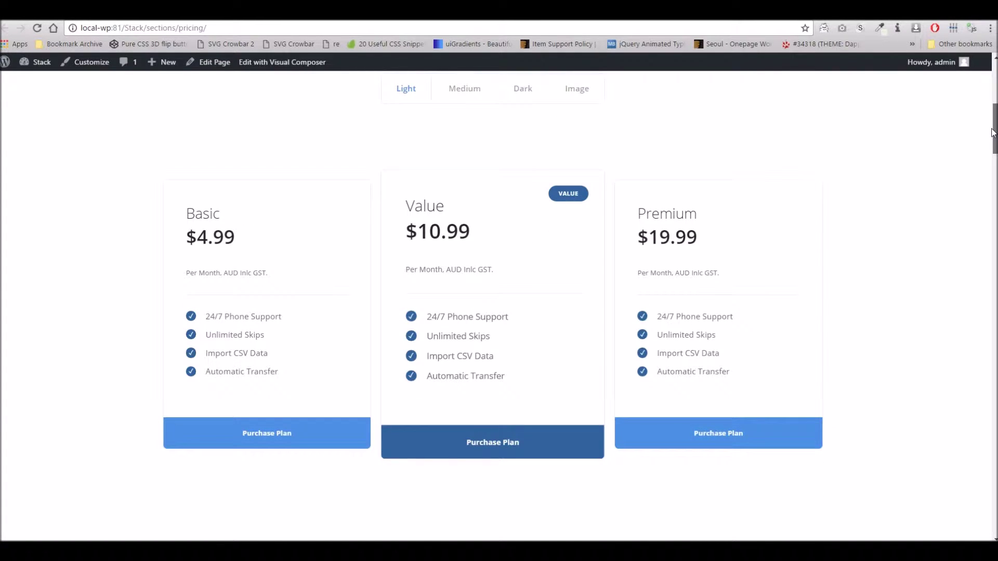
{"action": "scroll", "coordinate": [975, 162], "scroll_direction": "down", "scroll_amount": 10}
{"action": "scroll", "coordinate": [961, 218], "scroll_direction": "down", "scroll_amount": 6}
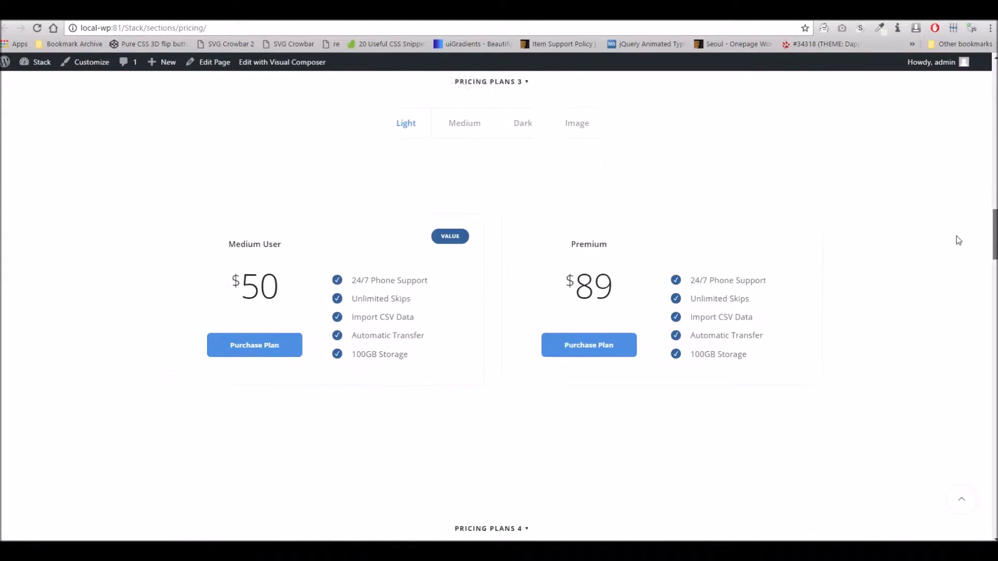
{"action": "scroll", "coordinate": [958, 240], "scroll_direction": "down", "scroll_amount": 10}
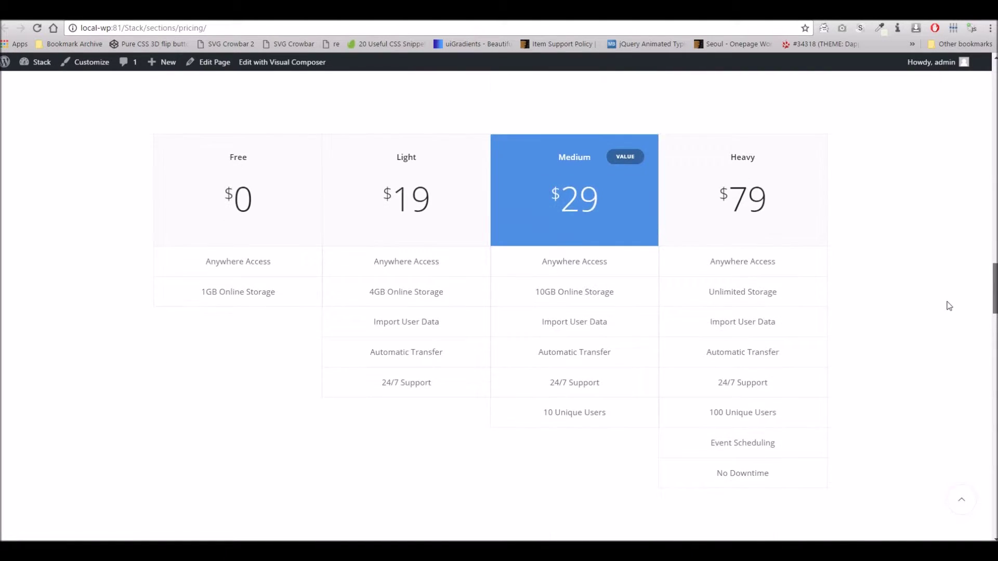
{"action": "scroll", "coordinate": [949, 306], "scroll_direction": "down", "scroll_amount": 10}
{"action": "scroll", "coordinate": [946, 322], "scroll_direction": "up", "scroll_amount": 16}
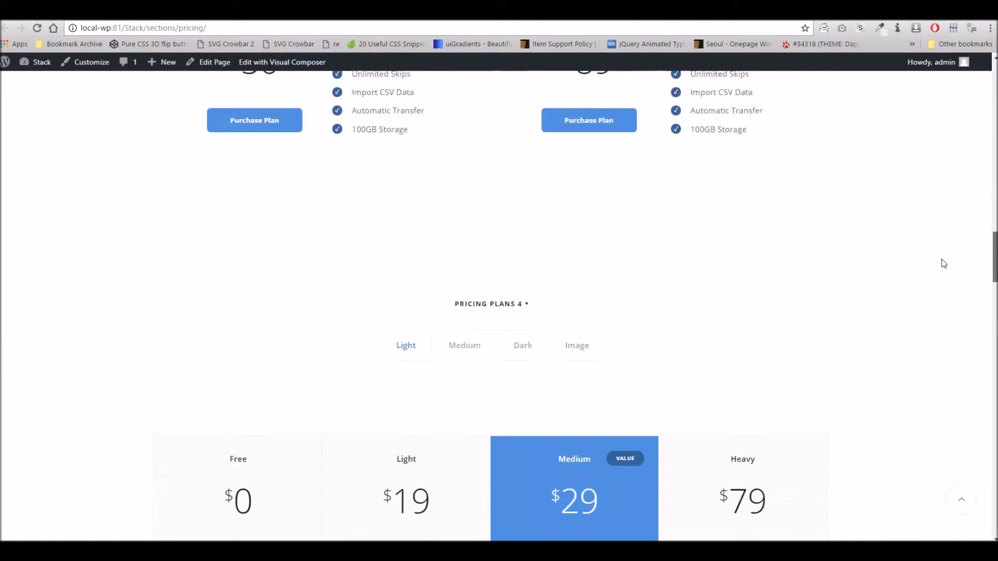
{"action": "scroll", "coordinate": [941, 218], "scroll_direction": "up", "scroll_amount": 20}
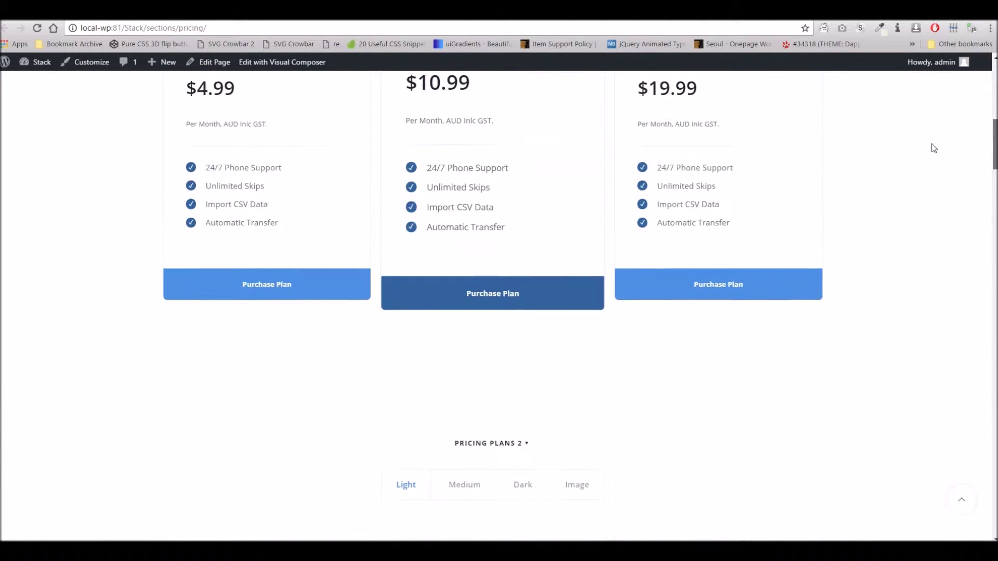
{"action": "scroll", "coordinate": [934, 148], "scroll_direction": "up", "scroll_amount": 4}
{"action": "scroll", "coordinate": [939, 148], "scroll_direction": "down", "scroll_amount": 4}
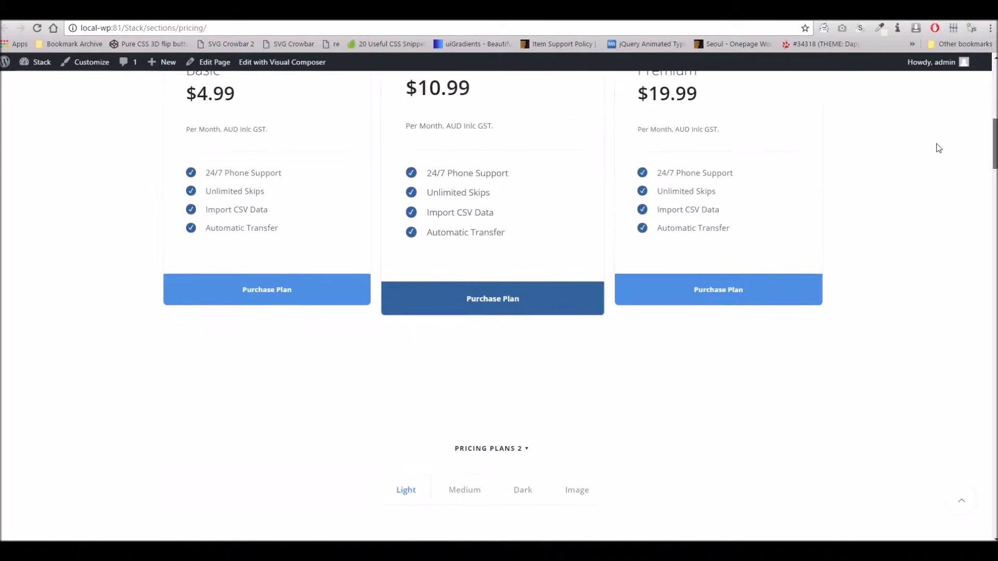
{"action": "scroll", "coordinate": [938, 142], "scroll_direction": "up", "scroll_amount": 2}
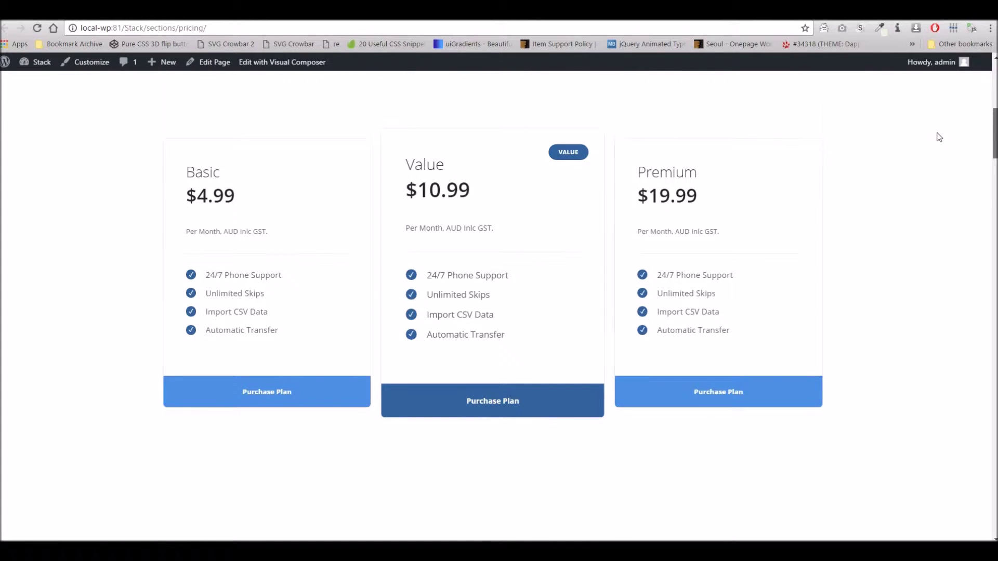
{"action": "scroll", "coordinate": [939, 138], "scroll_direction": "down", "scroll_amount": 6}
{"action": "scroll", "coordinate": [940, 169], "scroll_direction": "up", "scroll_amount": 5}
{"action": "scroll", "coordinate": [940, 171], "scroll_direction": "down", "scroll_amount": 15}
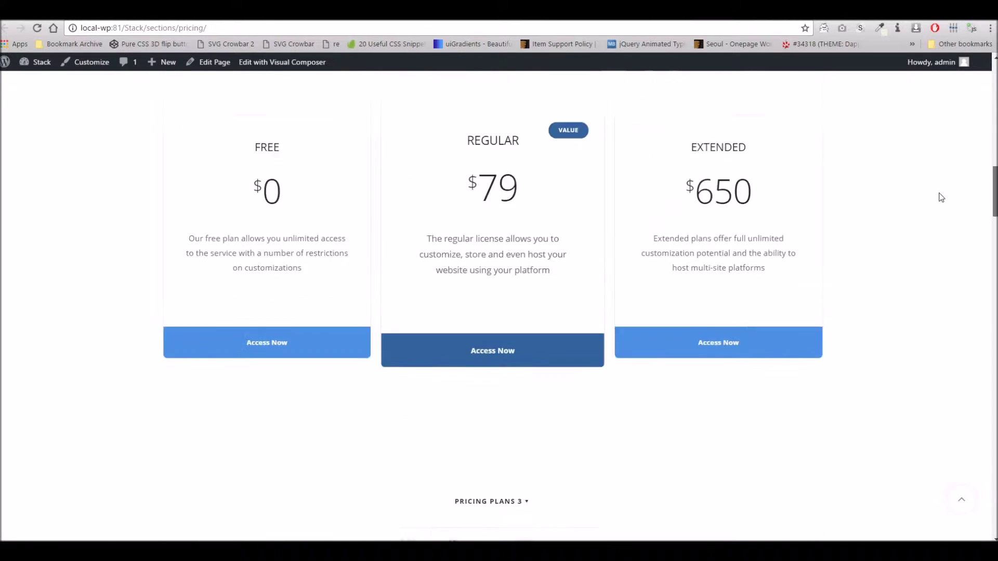
{"action": "scroll", "coordinate": [939, 244], "scroll_direction": "down", "scroll_amount": 10}
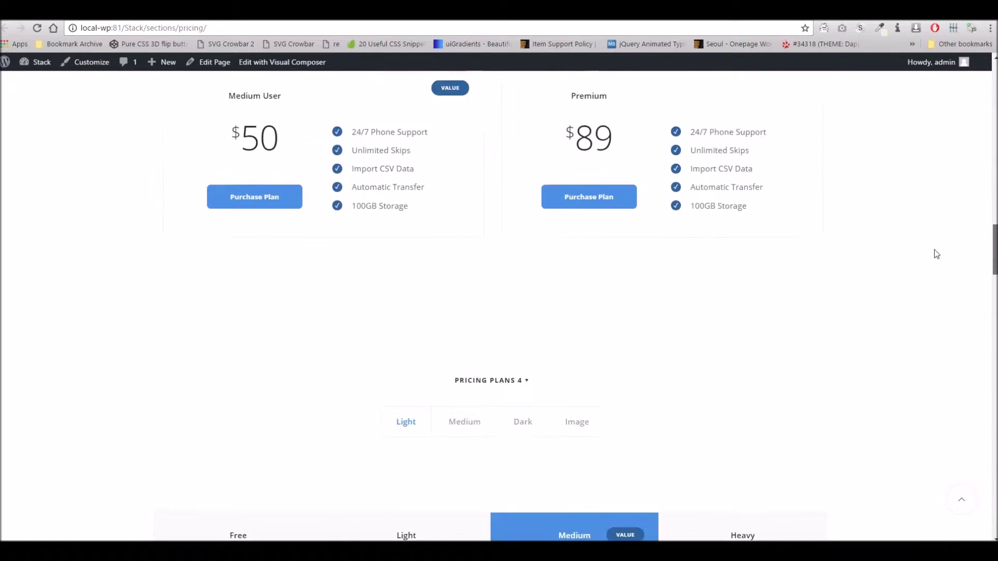
{"action": "scroll", "coordinate": [938, 296], "scroll_direction": "down", "scroll_amount": 1}
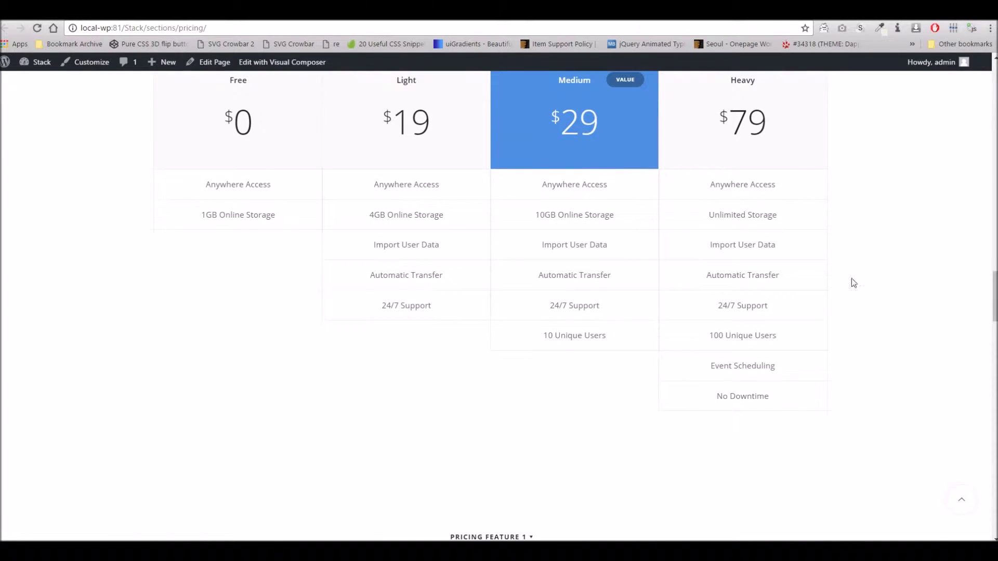
{"action": "left_click_drag", "start_coordinate": [544, 187], "coordinate": [553, 331]}
{"action": "left_click", "coordinate": [574, 291]}
{"action": "mouse_move", "coordinate": [994, 301]}
{"action": "left_mouse_down"}
{"action": "mouse_move", "coordinate": [987, 457]}
{"action": "mouse_move", "coordinate": [991, 257]}
{"action": "mouse_move", "coordinate": [992, 290]}
{"action": "left_mouse_up"}
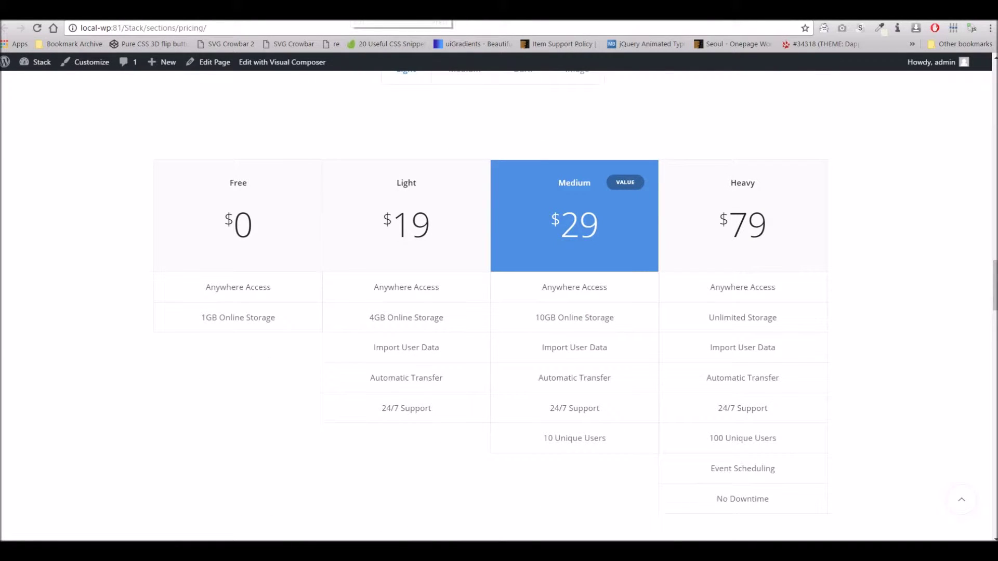
- Edit the pricing page and add a new section with an inner row below the existing row
{"action": "left_click", "coordinate": [384, 10]}
{"action": "scroll", "coordinate": [478, 292], "scroll_direction": "down", "scroll_amount": 20}
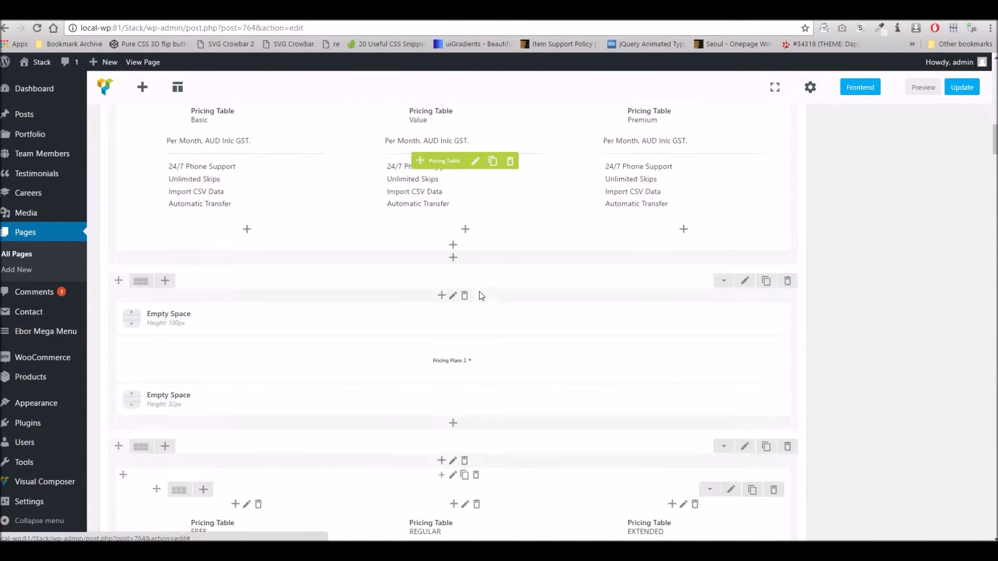
{"action": "scroll", "coordinate": [477, 293], "scroll_direction": "down", "scroll_amount": 2}
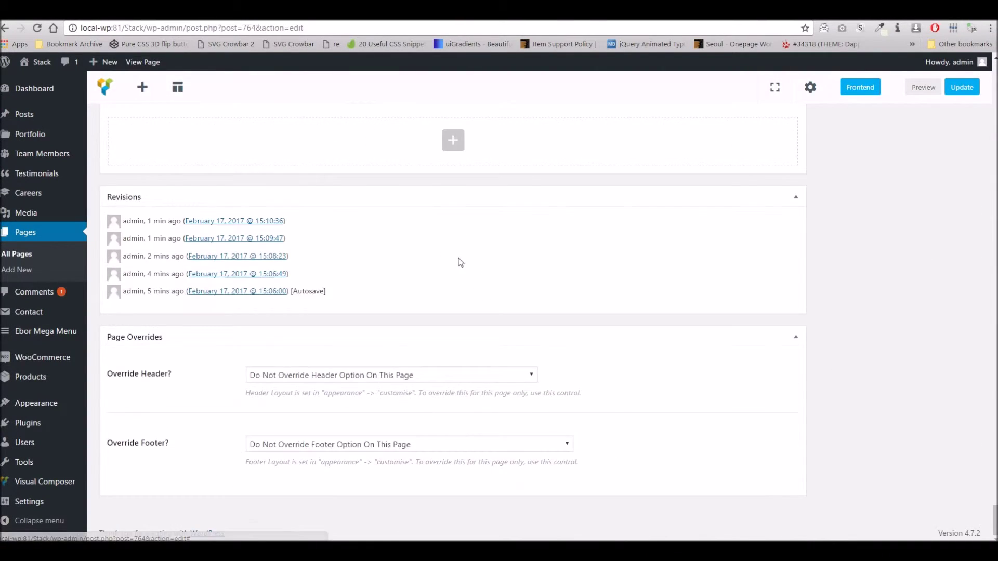
{"action": "scroll", "coordinate": [459, 260], "scroll_direction": "up", "scroll_amount": 2}
{"action": "left_click", "coordinate": [455, 258]}
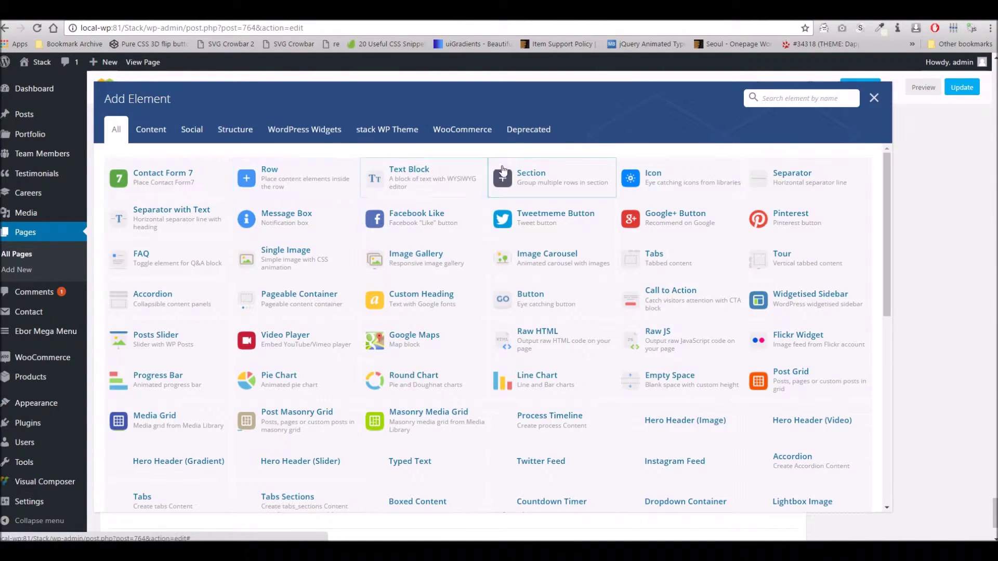
{"action": "left_click", "coordinate": [525, 175]}
{"action": "left_click", "coordinate": [452, 279]}
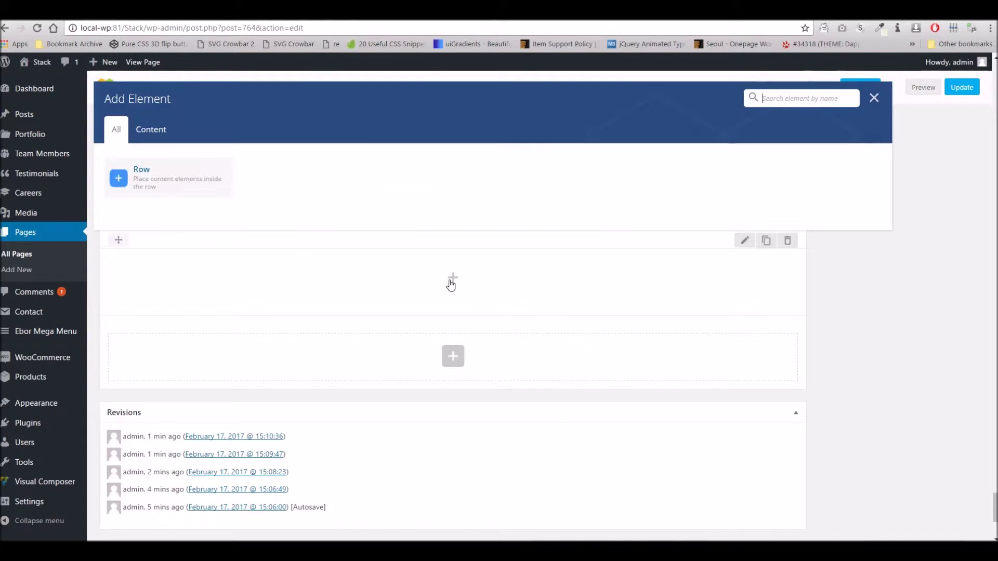
{"action": "left_click", "coordinate": [275, 198]}
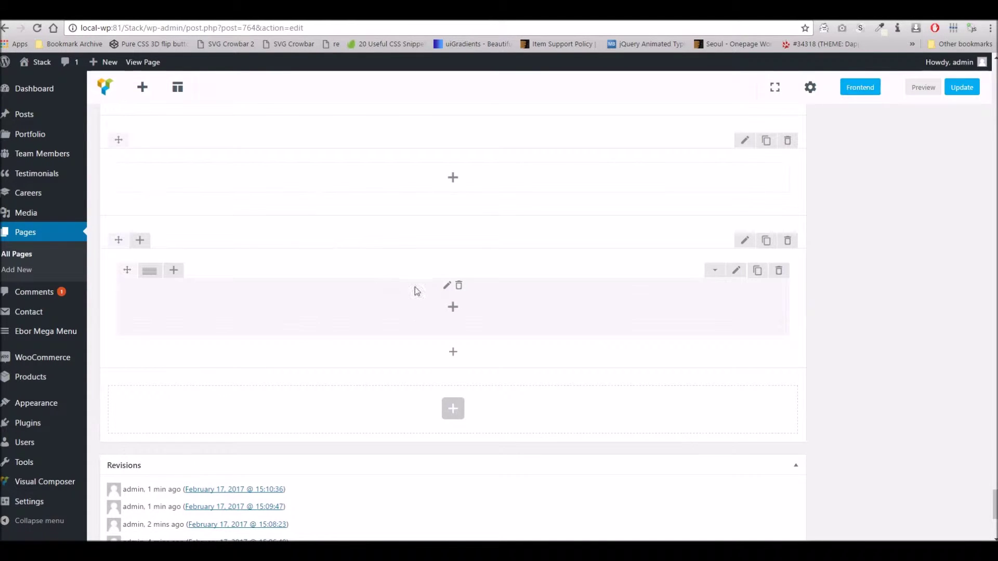
{"action": "left_click", "coordinate": [452, 307]}
{"action": "scroll", "coordinate": [507, 303], "scroll_direction": "down", "scroll_amount": 3}
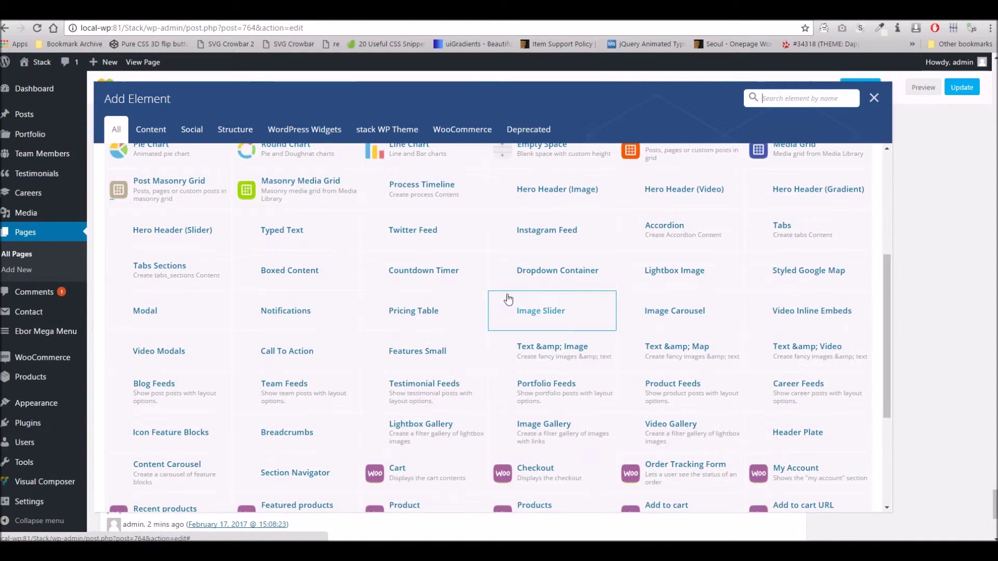
{"action": "scroll", "coordinate": [507, 296], "scroll_direction": "up", "scroll_amount": 3}
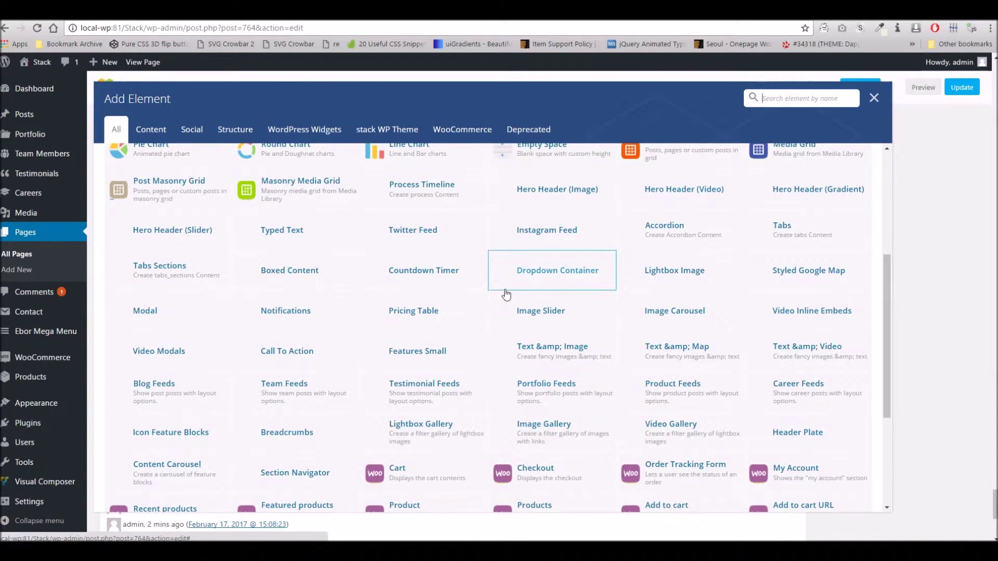
{"action": "scroll", "coordinate": [507, 296], "scroll_direction": "up", "scroll_amount": 2}
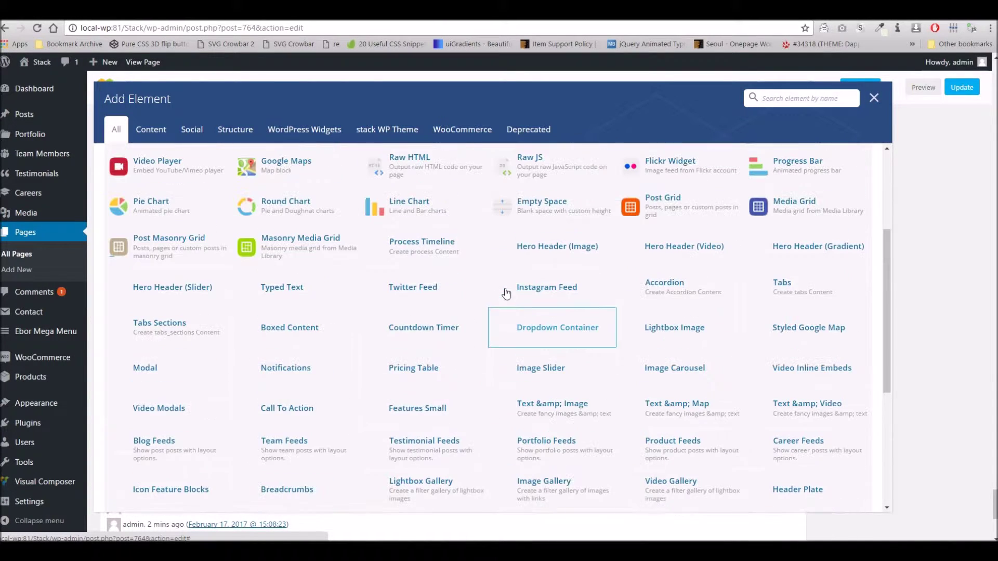
{"action": "left_click", "coordinate": [873, 98]}
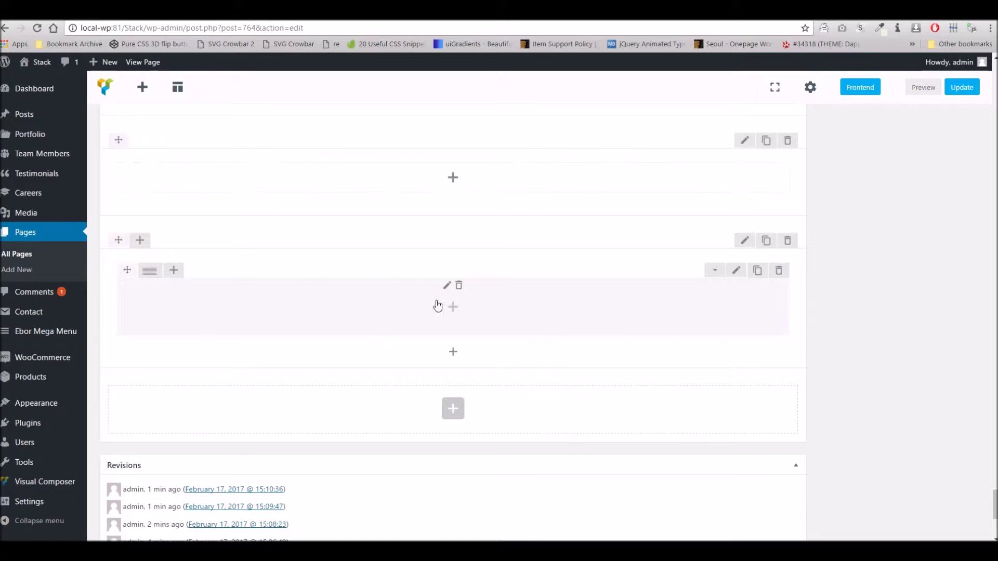
- Split the inner row into three columns and add a Pricing Table to the first column
{"action": "mouse_move", "coordinate": [151, 274]}
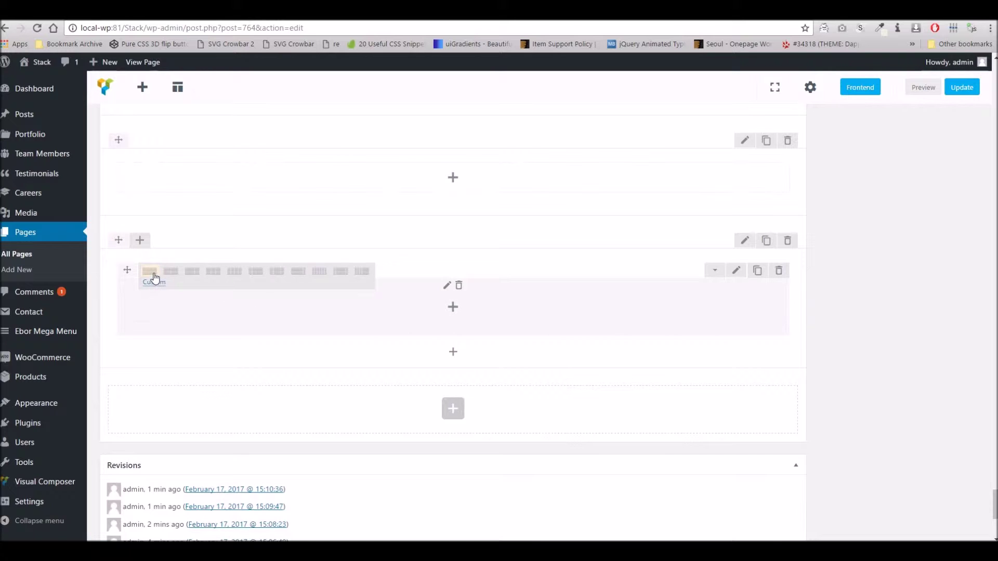
{"action": "left_click", "coordinate": [217, 273]}
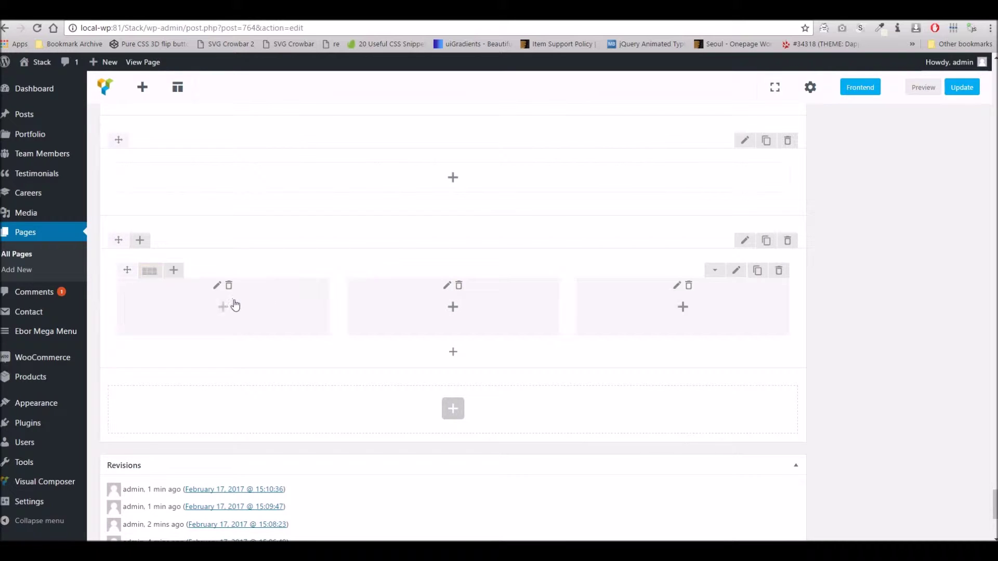
{"action": "left_click", "coordinate": [223, 312]}
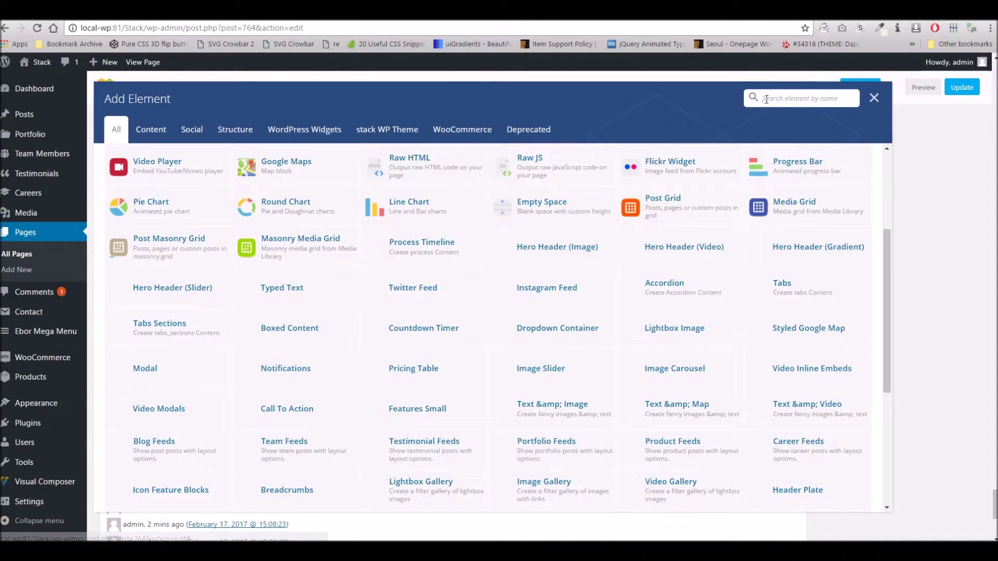
{"action": "type", "text": "pric"}
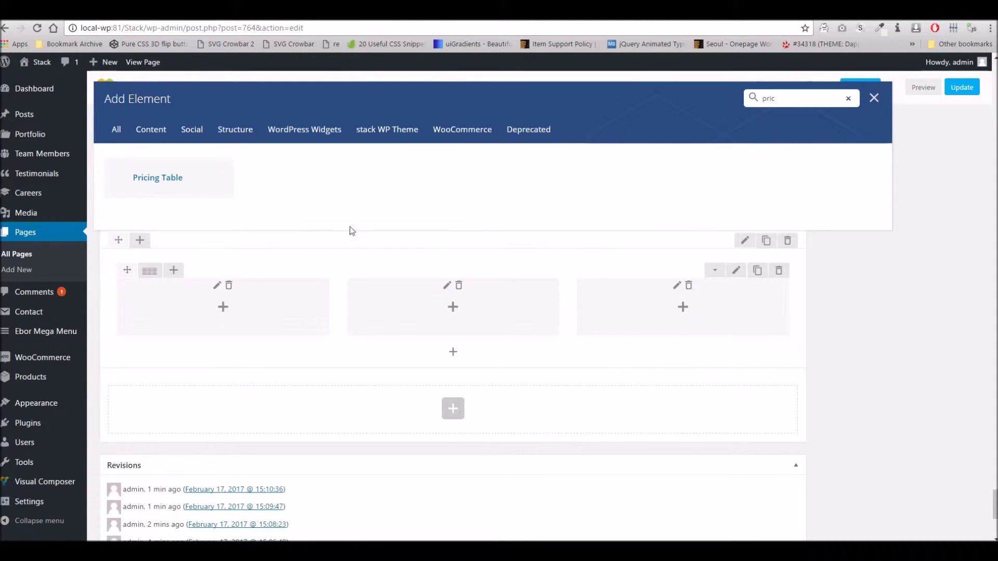
{"action": "left_click", "coordinate": [167, 178]}
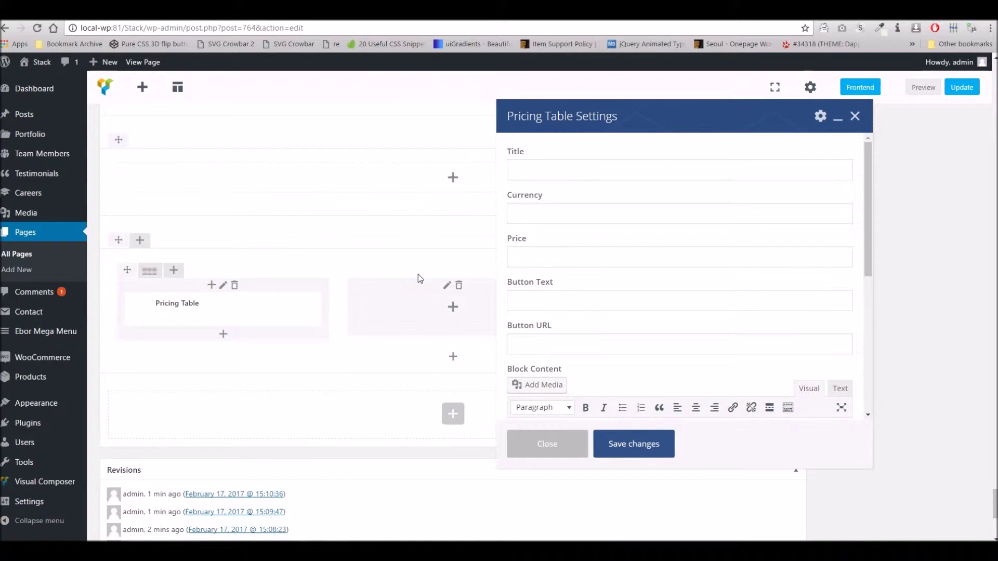
- Enter the title, $ currency, price 666, button text and # button link
{"action": "left_click", "coordinate": [528, 167]}
{"action": "type", "text": "TITLE HERE"}
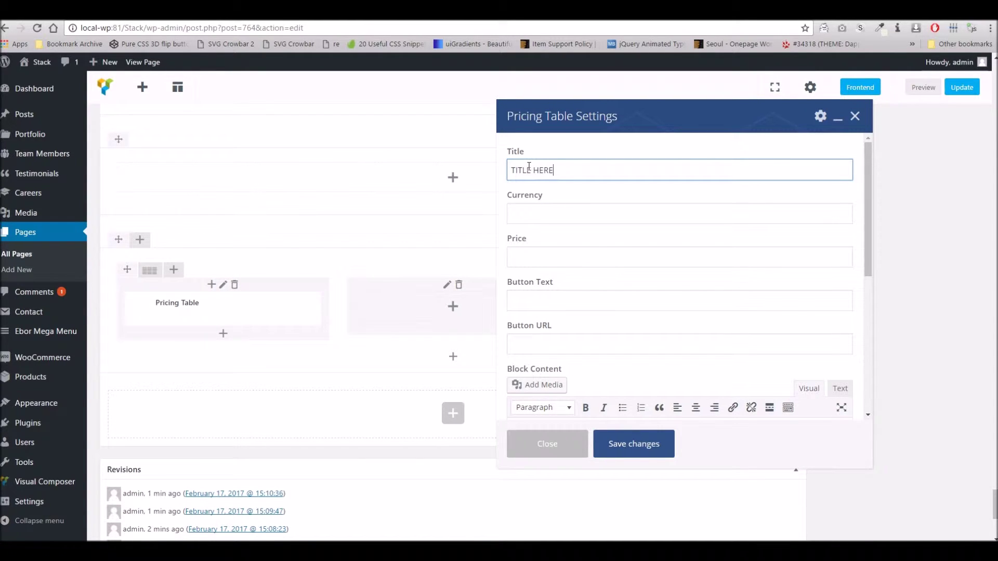
{"action": "key", "text": "Tab"}
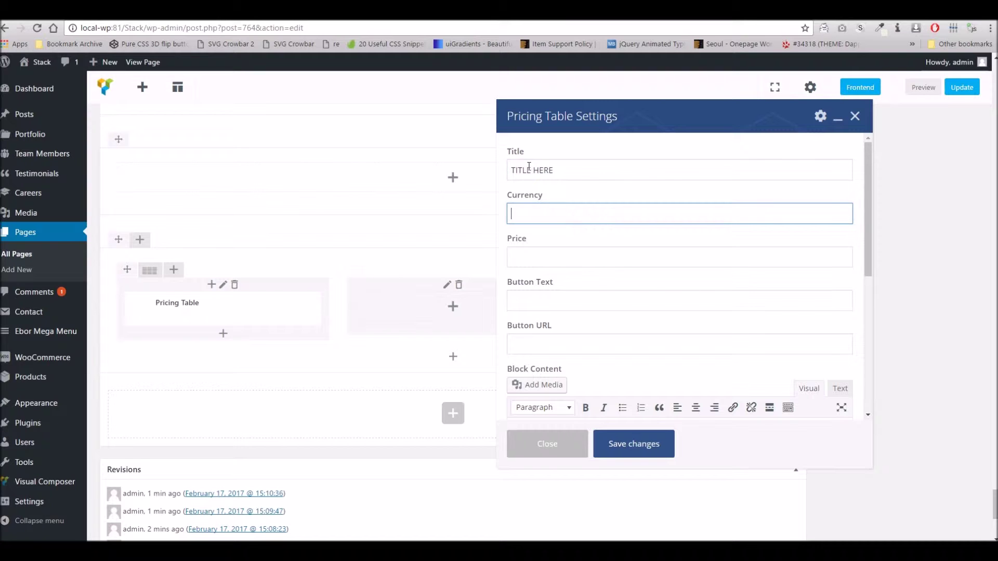
{"action": "type", "text": "$"}
{"action": "key", "text": "Tab"}
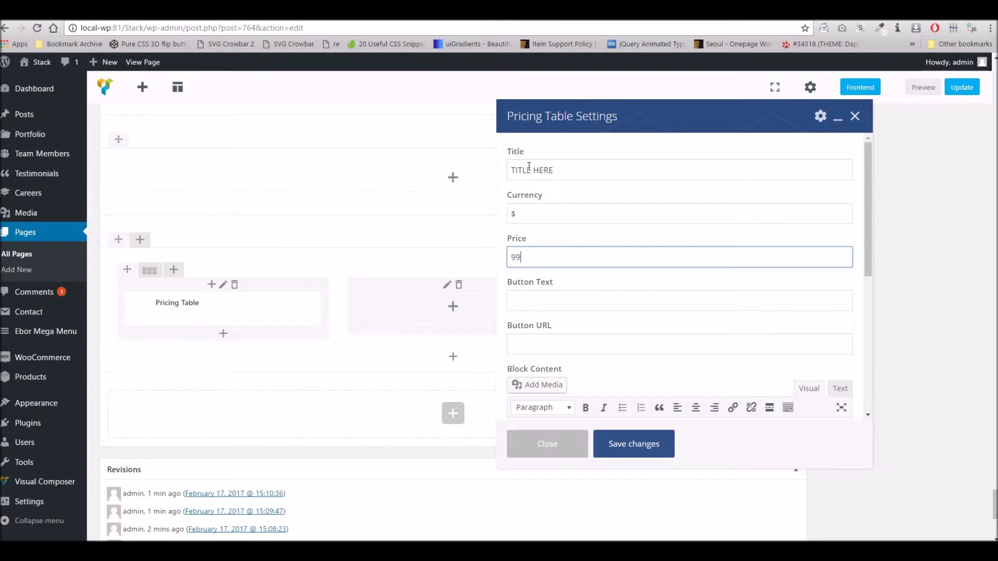
{"action": "type", "text": "9999"}
{"action": "key", "text": "Tab"}
{"action": "key", "text": "shift+Tab"}
{"action": "type", "text": "666"}
{"action": "key", "text": "Tab"}
{"action": "type", "text": "BUT"}
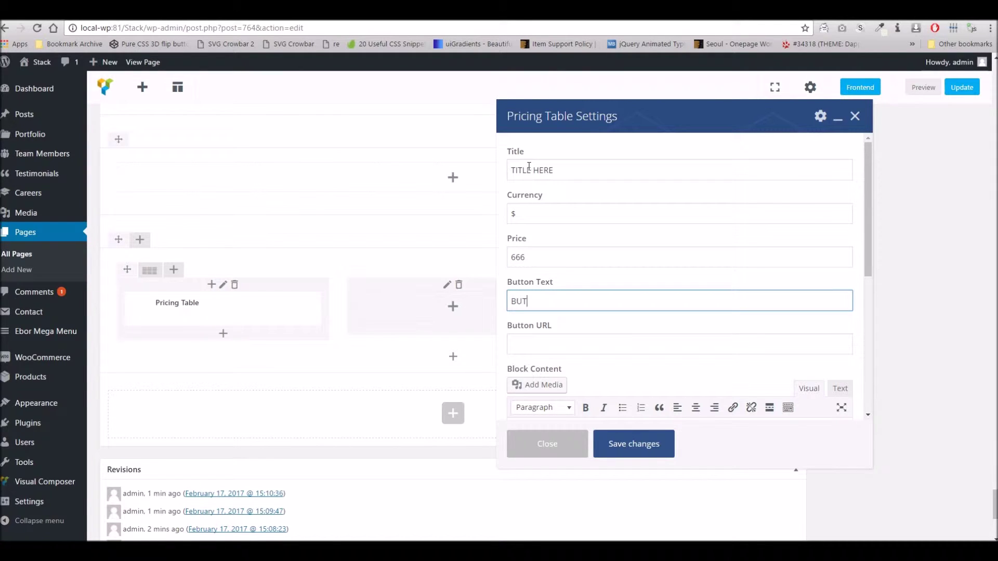
{"action": "type", "text": "TON TEXT HERE"}
{"action": "key", "text": "Tab"}
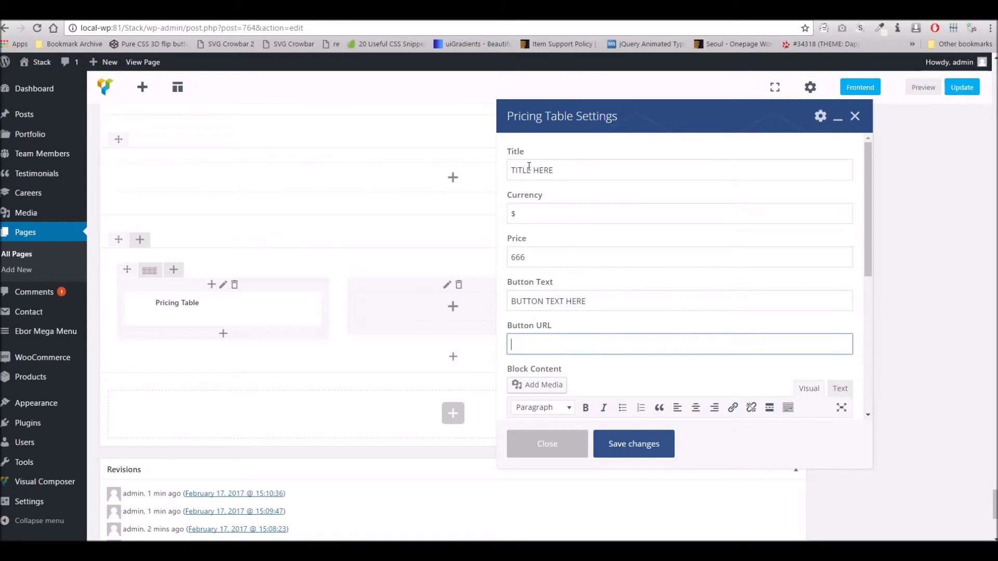
{"action": "type", "text": "#"}
{"action": "key", "text": "Tab"}
- Add placeholder description content and label 'LABEL HERE', then save the settings
{"action": "scroll", "coordinate": [568, 292], "scroll_direction": "down", "scroll_amount": 3}
{"action": "left_click", "coordinate": [571, 282]}
{"action": "type", "text": "asdsadsad sdf sdaf sadf sadf sadfasdf  sadfsadf"}
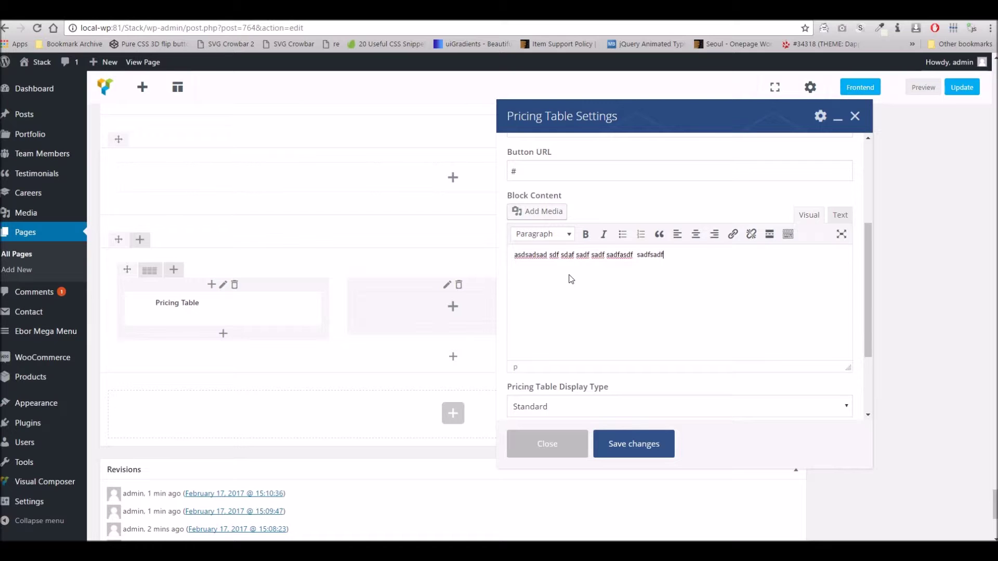
{"action": "scroll", "coordinate": [618, 325], "scroll_direction": "down", "scroll_amount": 3}
{"action": "left_click", "coordinate": [563, 338]}
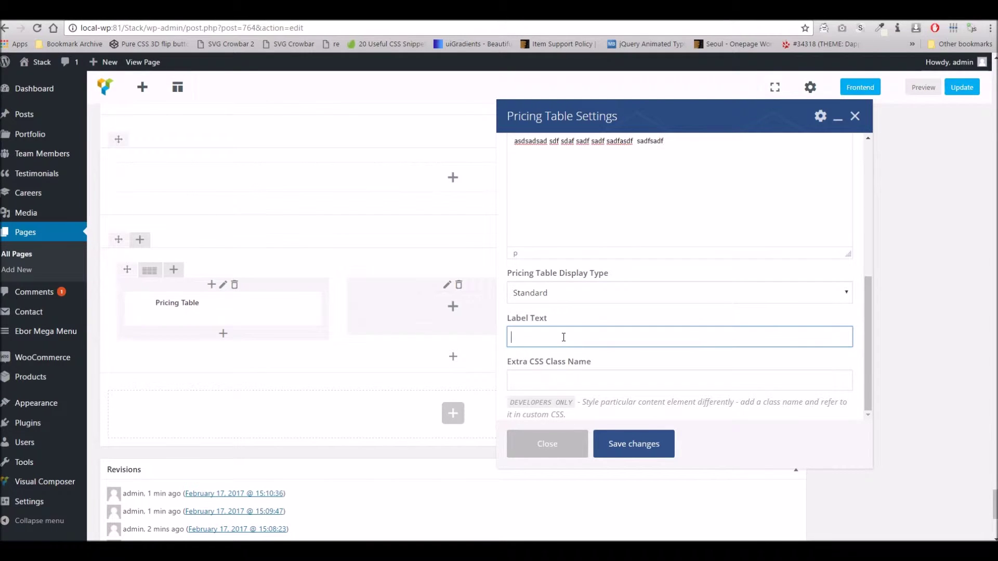
{"action": "type", "text": "LABEL HERE"}
{"action": "left_click", "coordinate": [616, 444]}
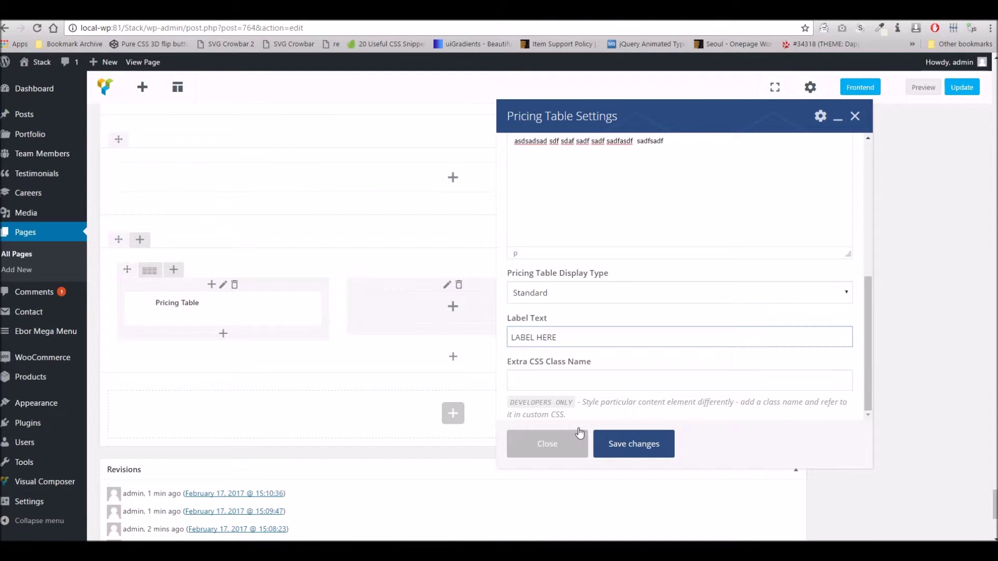
- Publish the page update and reload the editor tab
{"action": "left_click", "coordinate": [962, 87]}
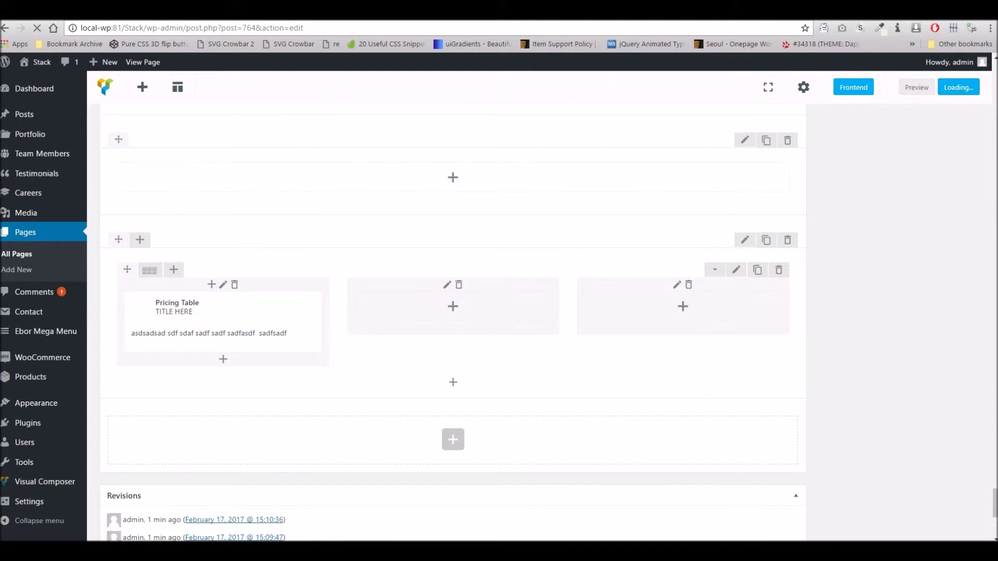
{"action": "right_click", "coordinate": [377, 21]}
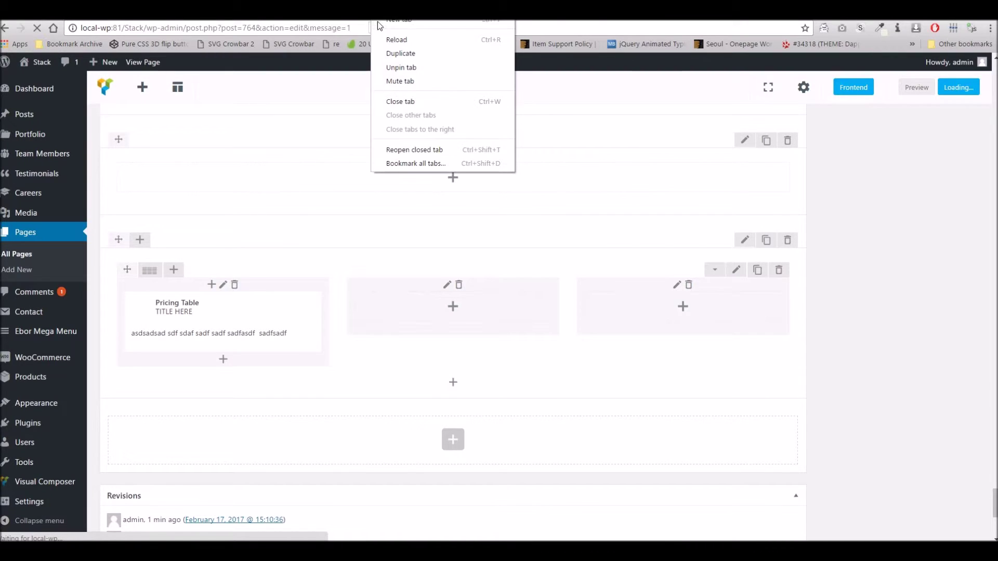
{"action": "left_click", "coordinate": [379, 41]}
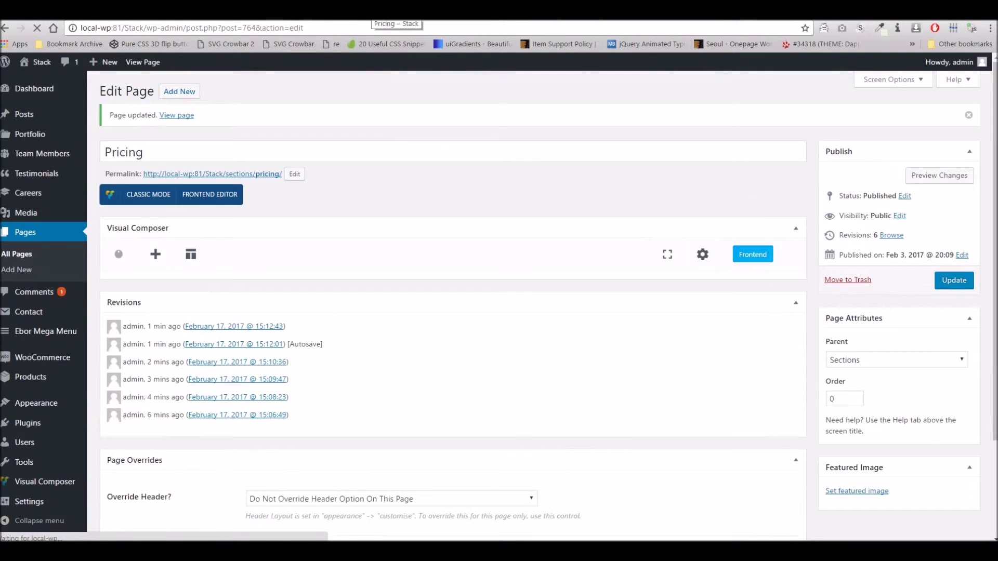
- Refresh the live Pricing page and check the new card's title, $666 price and description
{"action": "left_click", "coordinate": [397, 12]}
{"action": "key", "text": "F5"}
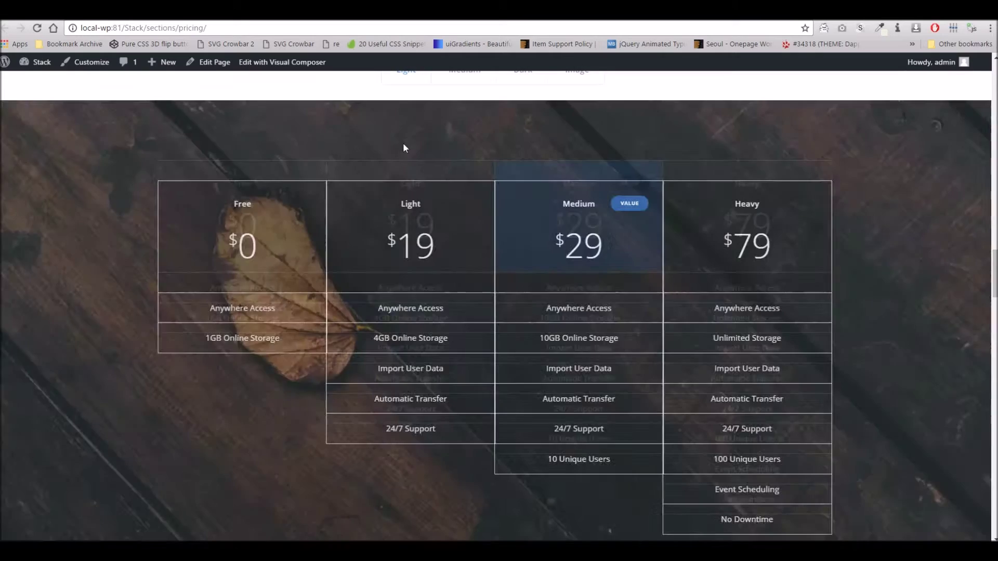
{"action": "scroll", "coordinate": [409, 162], "scroll_direction": "down", "scroll_amount": 15}
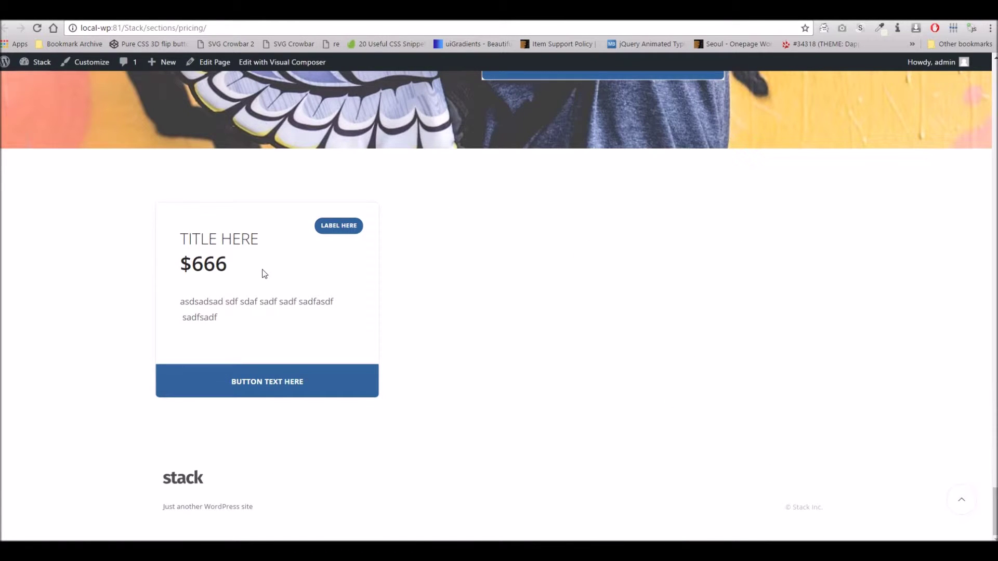
{"action": "left_click_drag", "start_coordinate": [181, 236], "coordinate": [279, 244]}
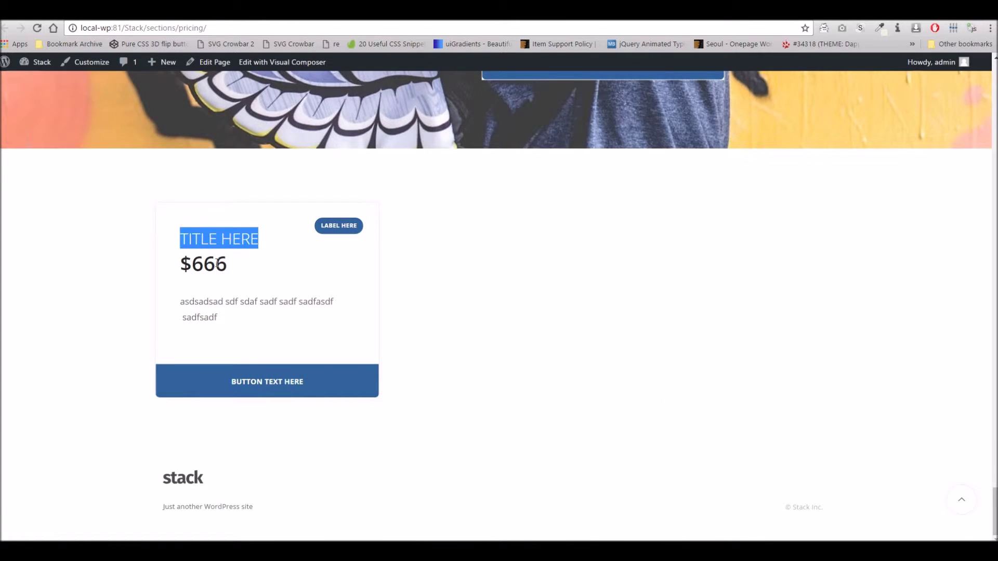
{"action": "left_click_drag", "start_coordinate": [207, 262], "coordinate": [191, 263]}
{"action": "left_click", "coordinate": [191, 263]}
{"action": "left_click_drag", "start_coordinate": [202, 296], "coordinate": [283, 379]}
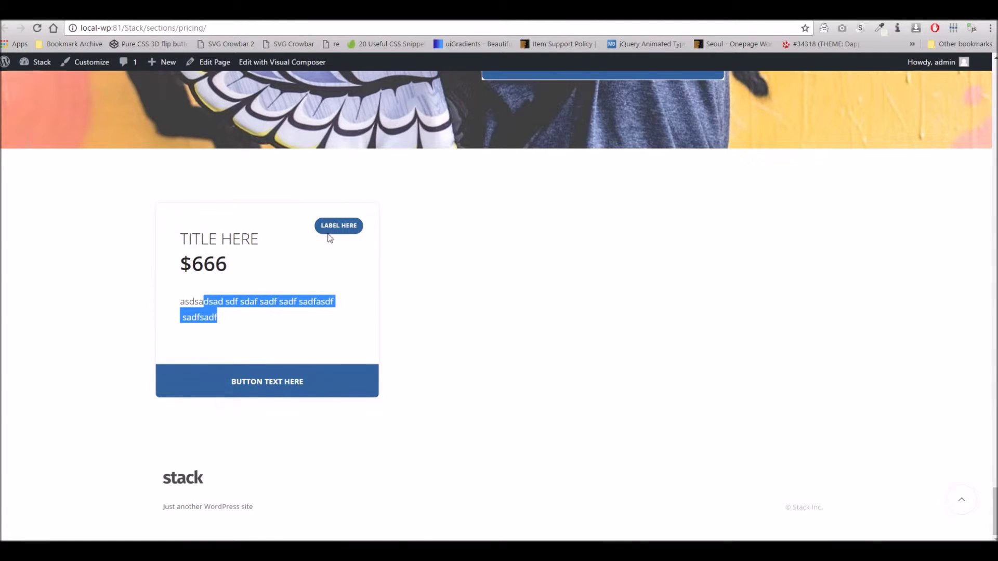
{"action": "key", "text": "ctrl+Tab"}
- Duplicate the pricing table and move the copy into the second column
{"action": "scroll", "coordinate": [541, 265], "scroll_direction": "down", "scroll_amount": 15}
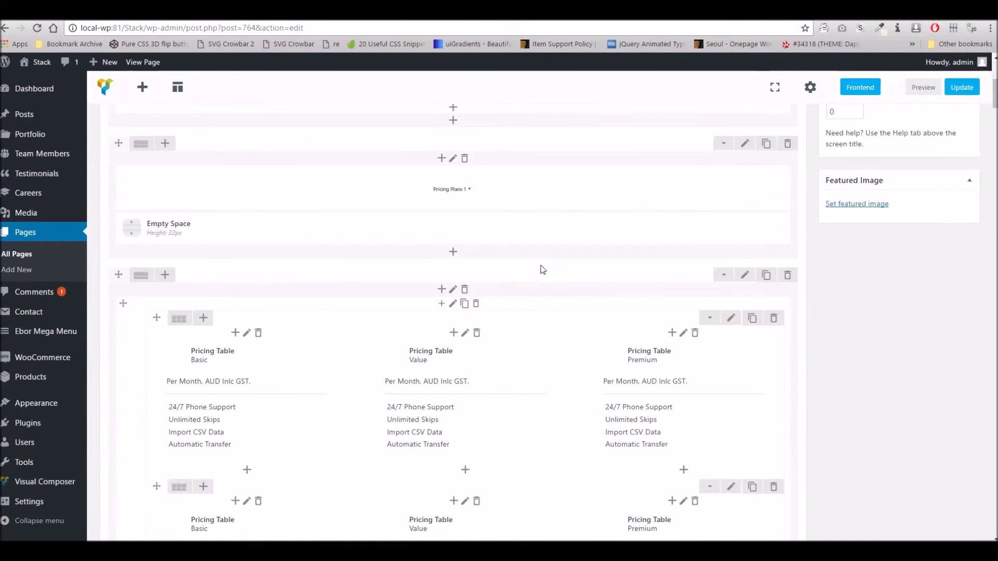
{"action": "scroll", "coordinate": [525, 249], "scroll_direction": "down", "scroll_amount": 12}
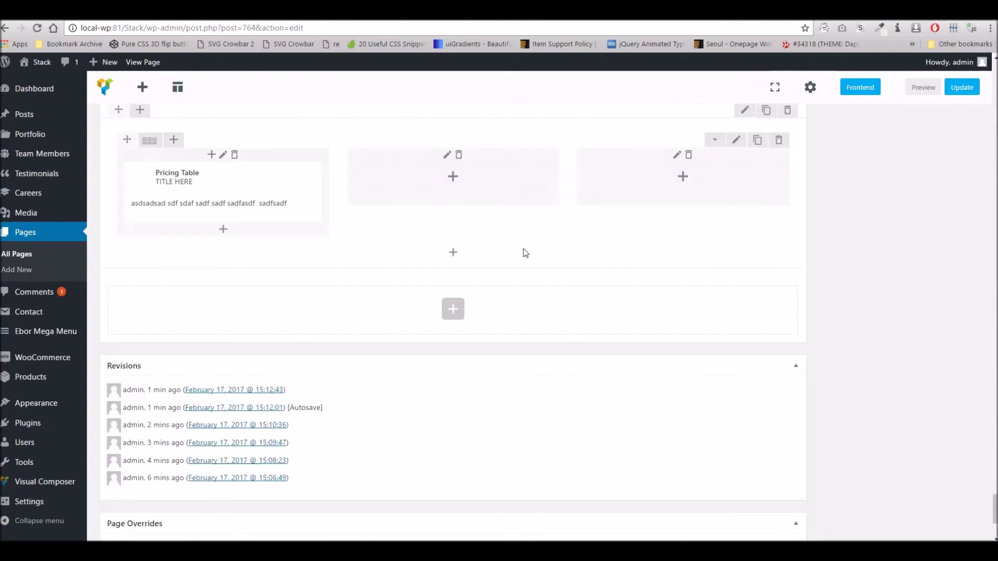
{"action": "scroll", "coordinate": [457, 265], "scroll_direction": "up", "scroll_amount": 3}
{"action": "scroll", "coordinate": [449, 261], "scroll_direction": "up", "scroll_amount": 2}
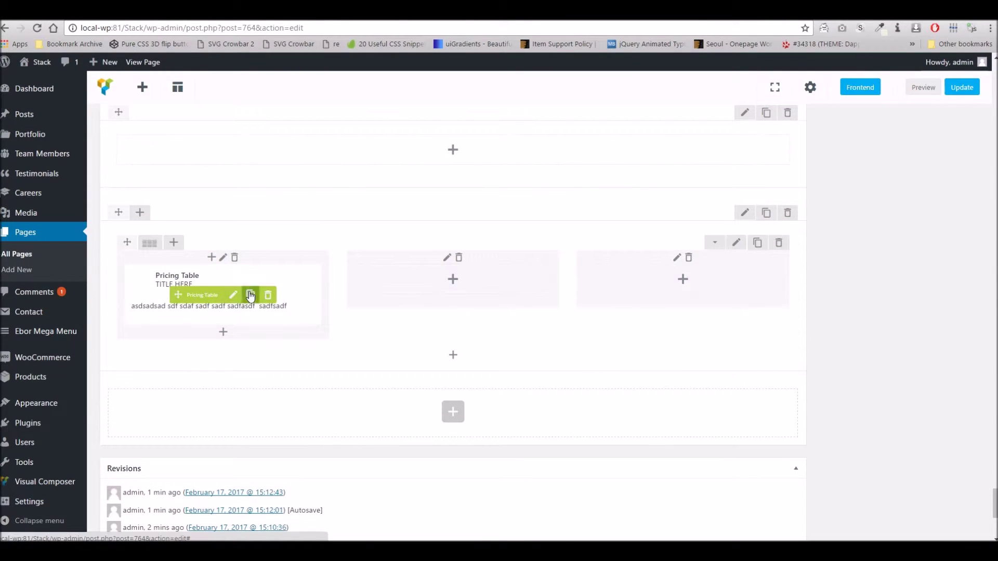
{"action": "left_click", "coordinate": [250, 294]}
{"action": "mouse_move", "coordinate": [189, 348]}
{"action": "left_mouse_down"}
{"action": "mouse_move", "coordinate": [208, 357]}
{"action": "mouse_move", "coordinate": [435, 266]}
{"action": "mouse_move", "coordinate": [476, 301]}
{"action": "mouse_move", "coordinate": [467, 299]}
{"action": "left_mouse_up"}
- Set the copy's display type to List, save it, and publish the page update
{"action": "left_click", "coordinate": [465, 297]}
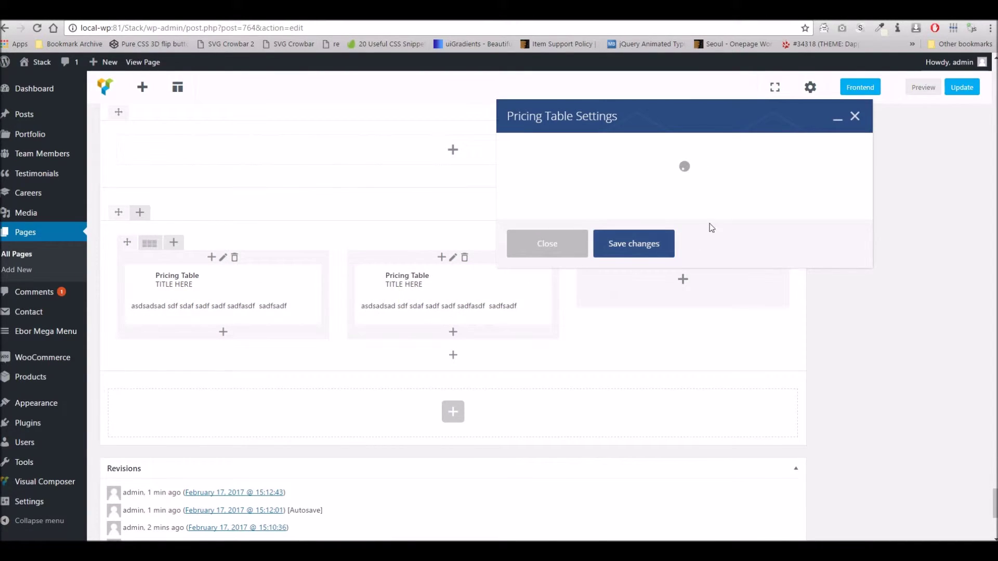
{"action": "scroll", "coordinate": [572, 241], "scroll_direction": "down", "scroll_amount": 5}
{"action": "left_click", "coordinate": [547, 293]}
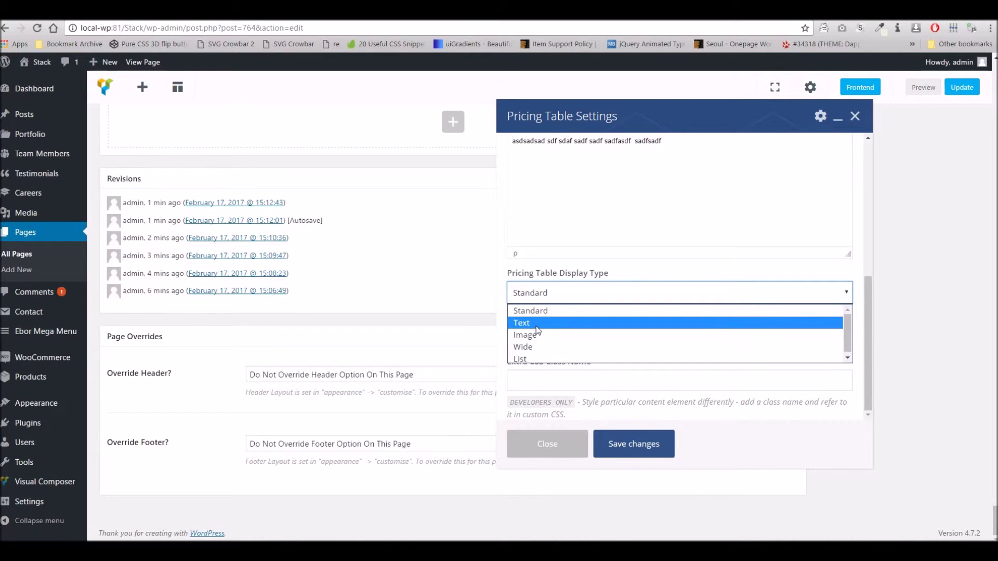
{"action": "left_click", "coordinate": [537, 324]}
{"action": "left_click", "coordinate": [546, 292]}
{"action": "left_click", "coordinate": [535, 358]}
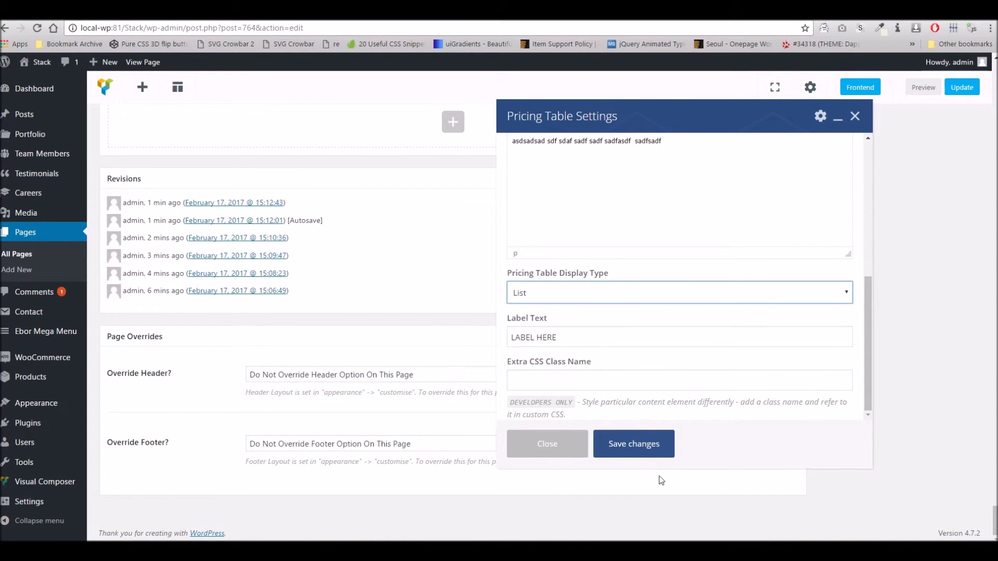
{"action": "left_click", "coordinate": [644, 456]}
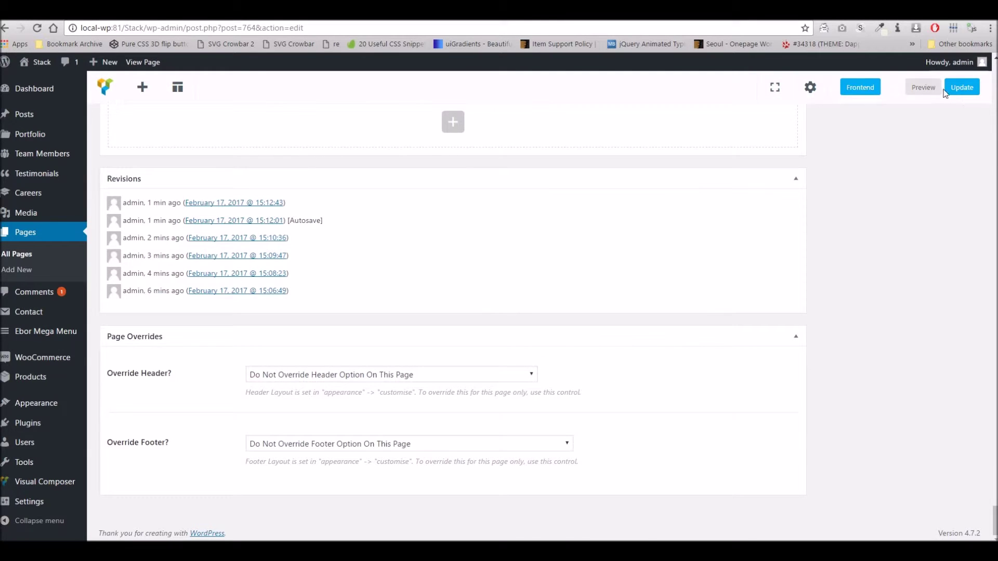
{"action": "left_click", "coordinate": [947, 90]}
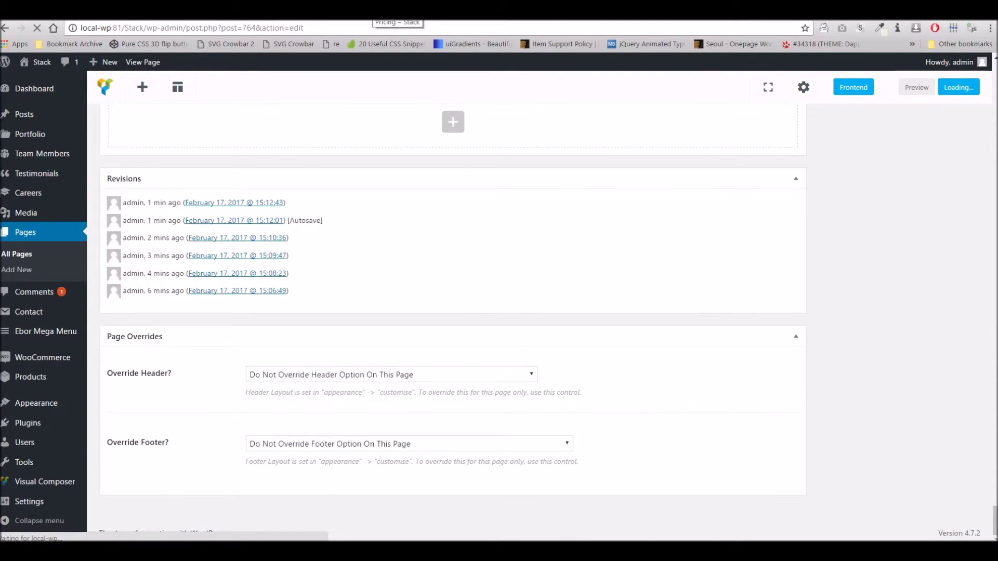
{"action": "left_click", "coordinate": [372, 18]}
{"action": "right_click", "coordinate": [372, 18]}
{"action": "left_click", "coordinate": [395, 32]}
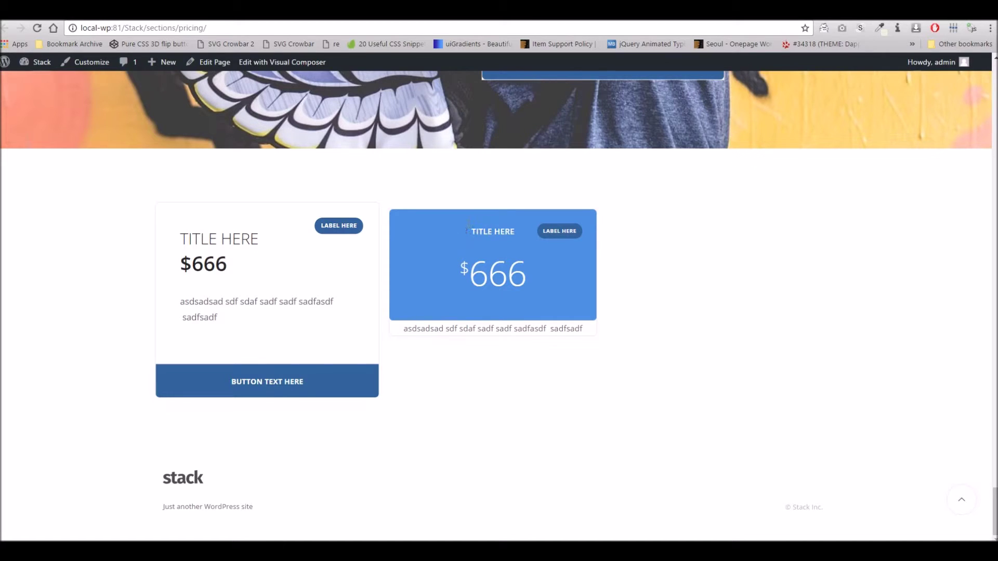
{"action": "double_click", "coordinate": [495, 267]}
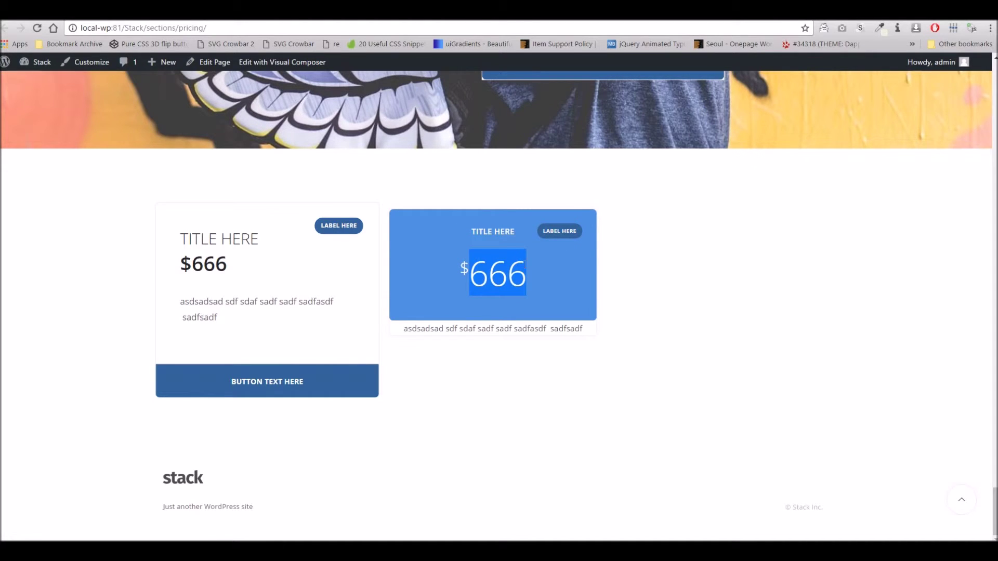
{"action": "left_click", "coordinate": [490, 232]}
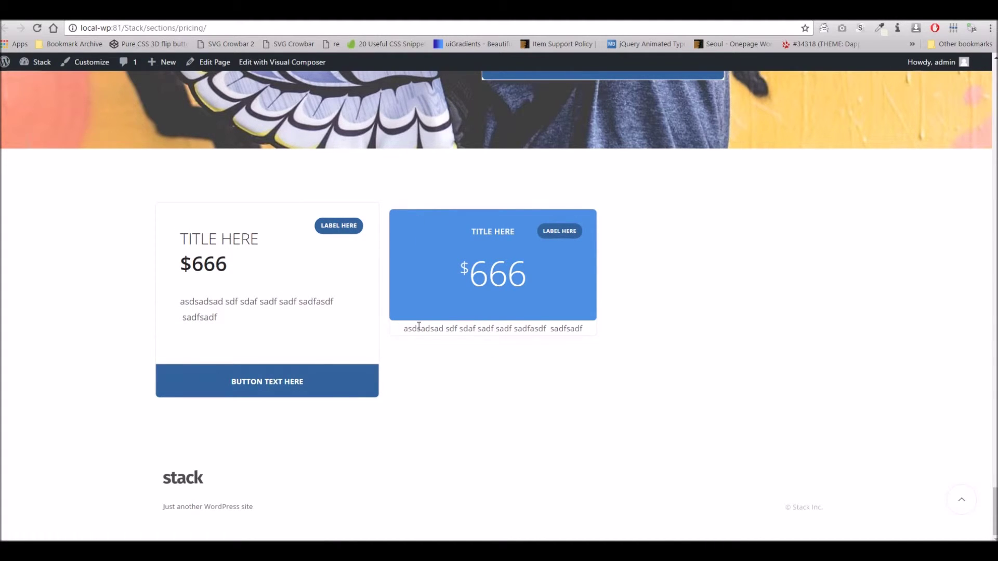
{"action": "left_click_drag", "start_coordinate": [408, 329], "coordinate": [581, 329]}
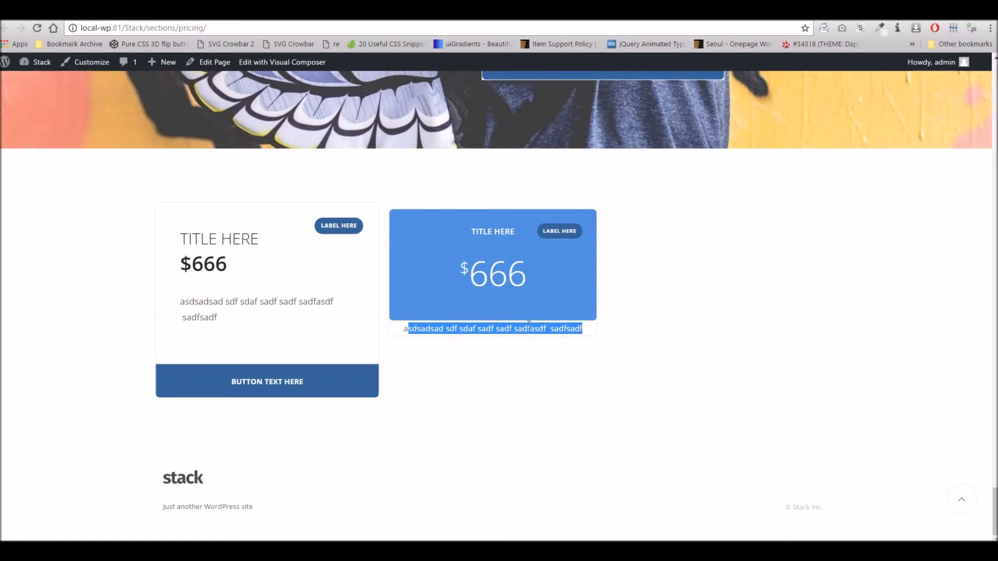
{"action": "scroll", "coordinate": [496, 307], "scroll_direction": "up", "scroll_amount": 20}
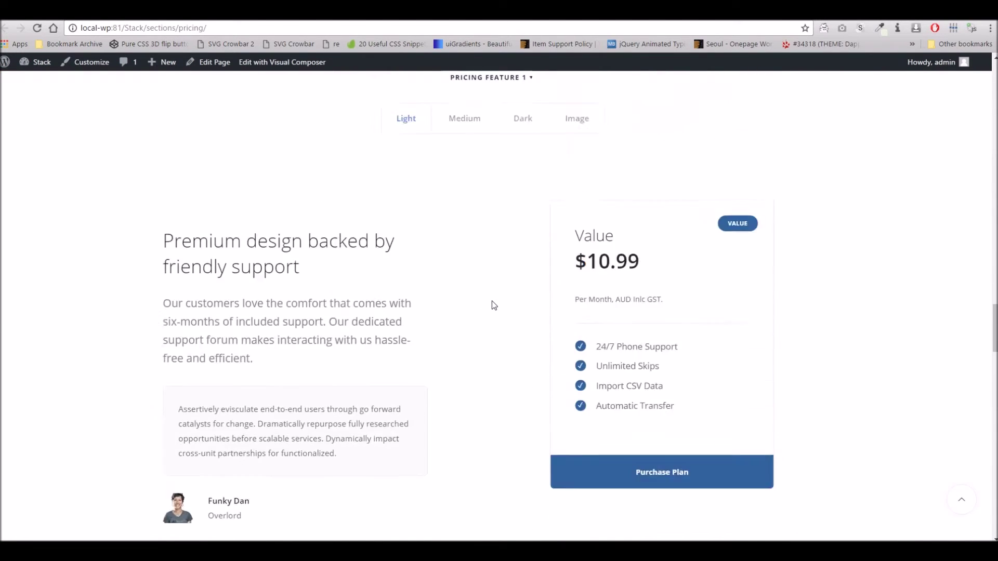
{"action": "scroll", "coordinate": [494, 306], "scroll_direction": "down", "scroll_amount": 20}
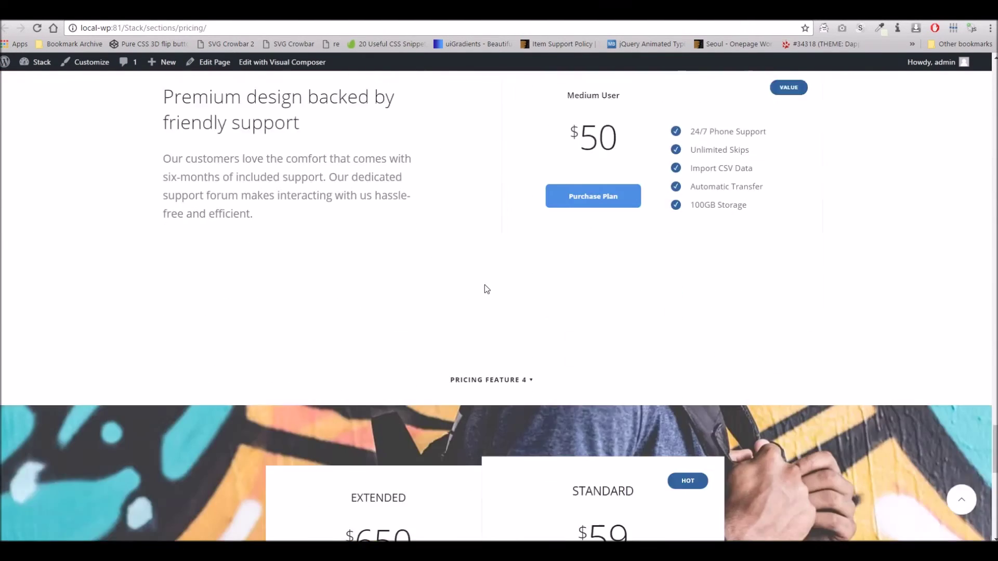
{"action": "scroll", "coordinate": [486, 289], "scroll_direction": "down", "scroll_amount": 10}
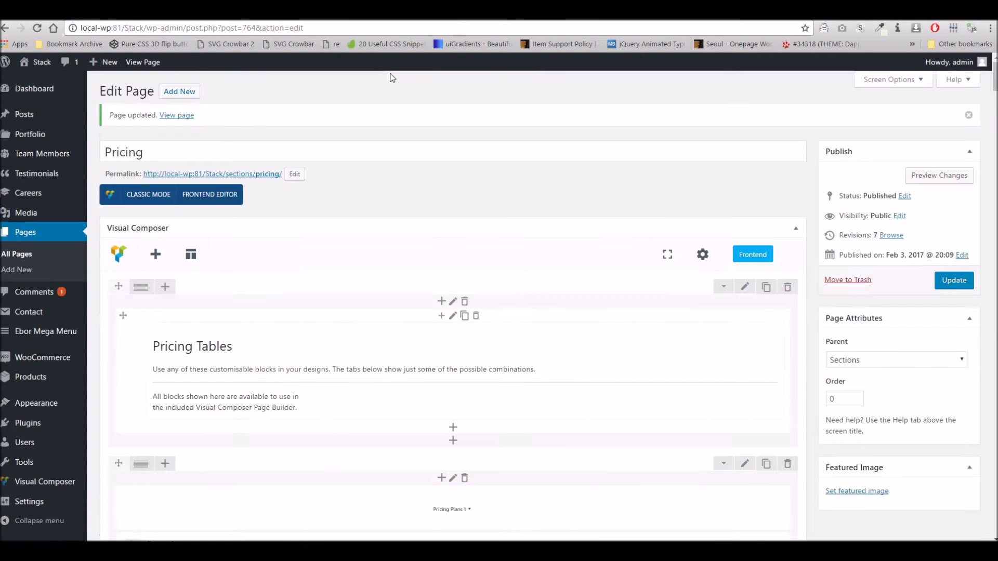
- Replace the second pricing table's block content with four placeholder lines
{"action": "scroll", "coordinate": [561, 293], "scroll_direction": "down", "scroll_amount": 10}
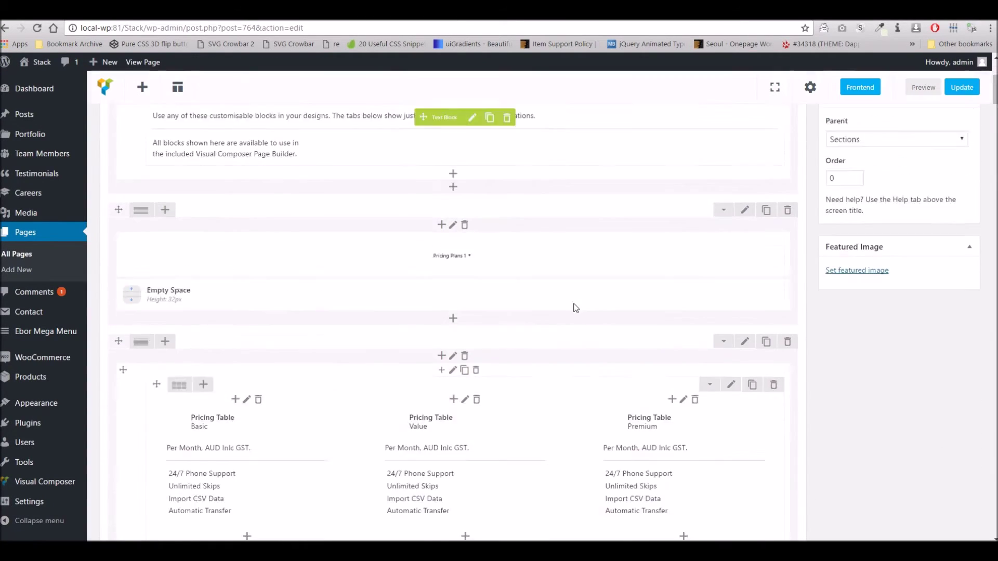
{"action": "scroll", "coordinate": [560, 288], "scroll_direction": "down", "scroll_amount": 10}
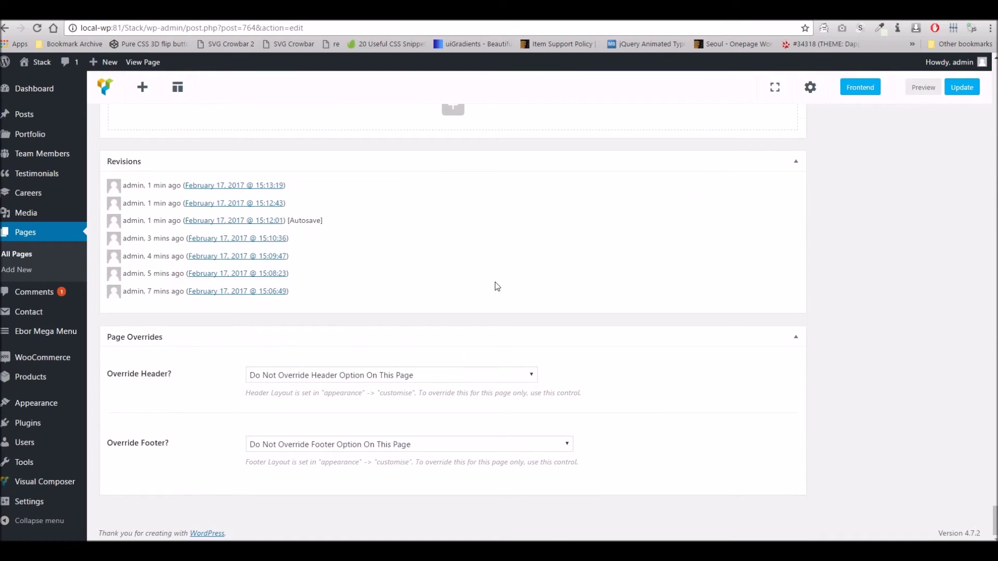
{"action": "scroll", "coordinate": [495, 282], "scroll_direction": "up", "scroll_amount": 5}
{"action": "left_click", "coordinate": [462, 393]}
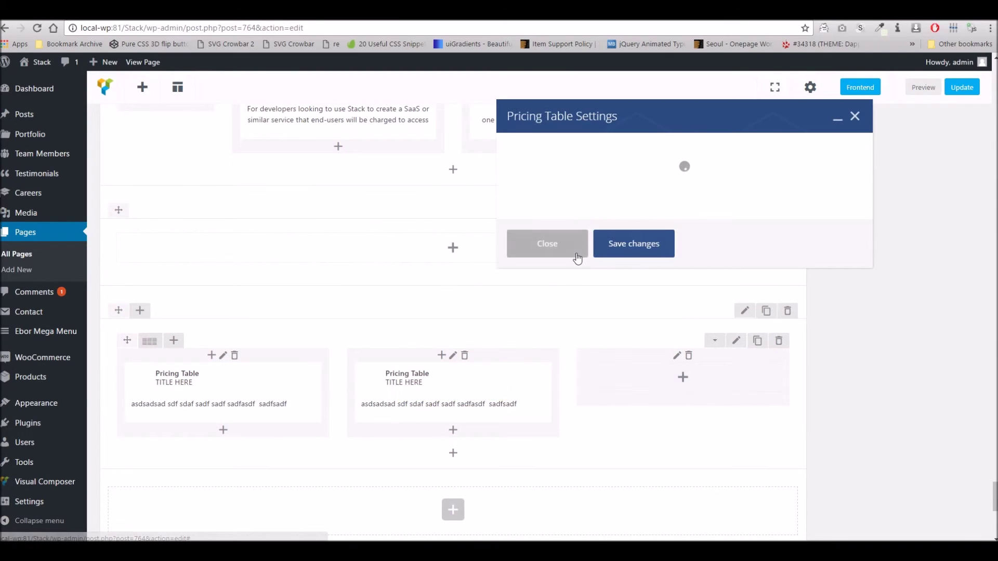
{"action": "scroll", "coordinate": [587, 263], "scroll_direction": "down", "scroll_amount": 4}
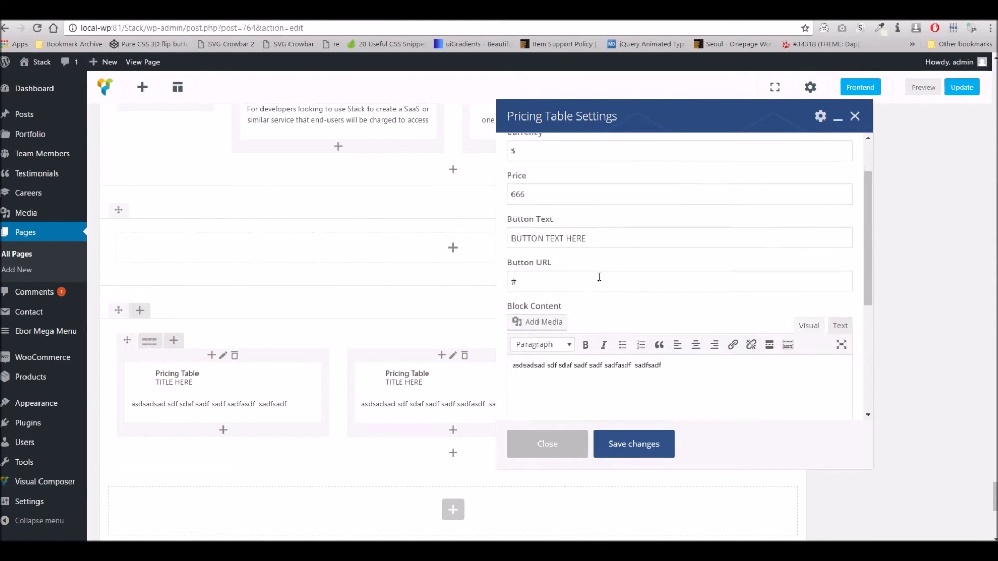
{"action": "left_click_drag", "start_coordinate": [673, 200], "coordinate": [453, 188]}
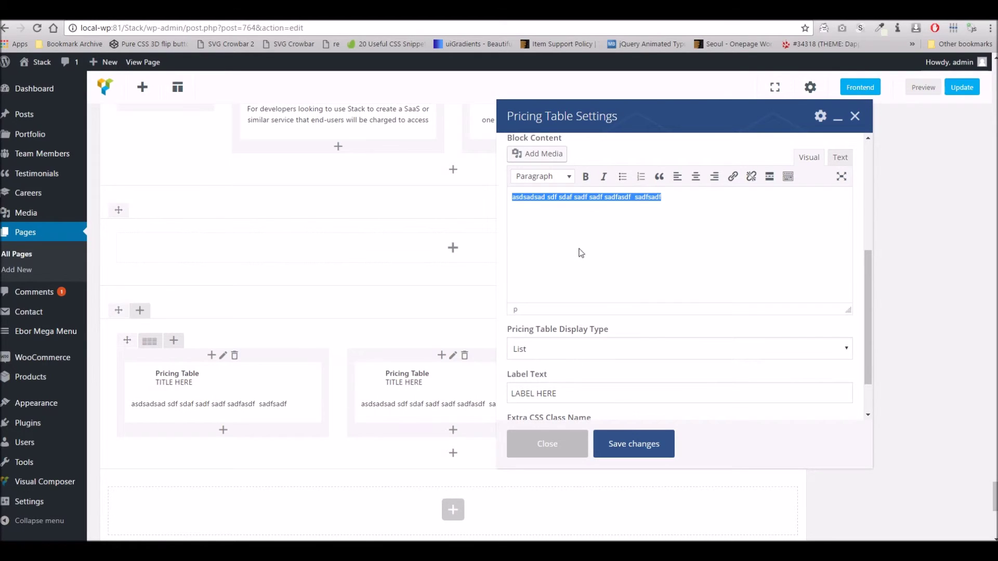
{"action": "type", "text": "asdsadsa"}
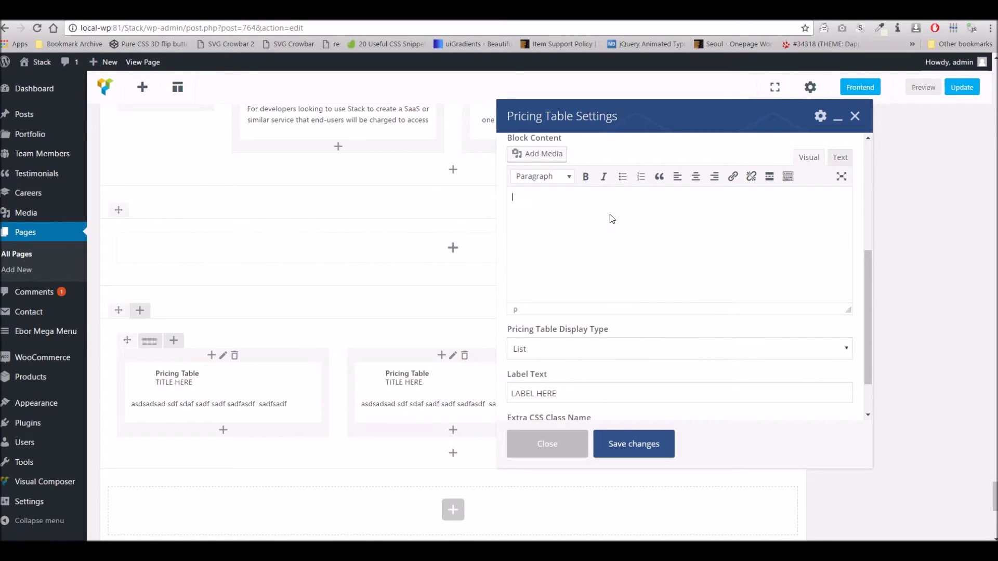
{"action": "type", "text": " dasad"}
{"action": "key", "text": "Return"}
{"action": "type", "text": "asdsa"}
{"action": "key", "text": "Return"}
{"action": "type", "text": "fghfghfghfgh"}
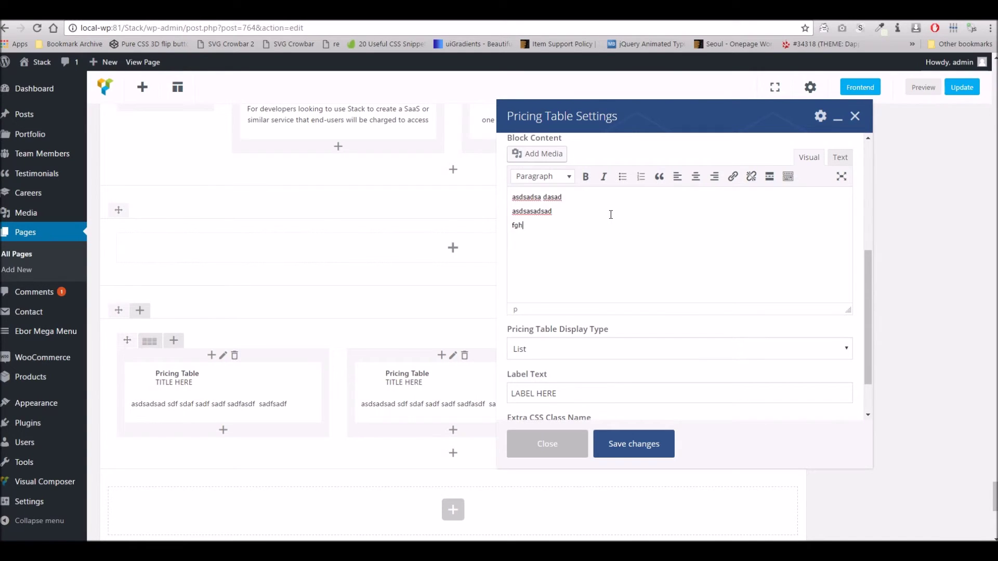
{"action": "key", "text": "Return"}
{"action": "type", "text": "fghfghfghfgh"}
- Format the four lines as a bulleted list and save the changes
{"action": "left_click_drag", "start_coordinate": [582, 235], "coordinate": [486, 188]}
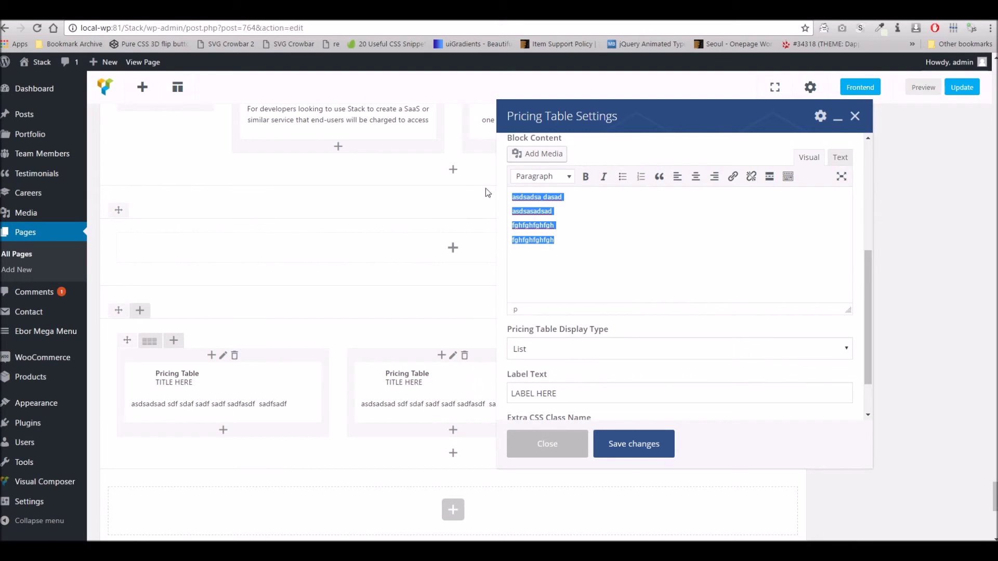
{"action": "left_click", "coordinate": [622, 177]}
{"action": "left_click", "coordinate": [635, 443]}
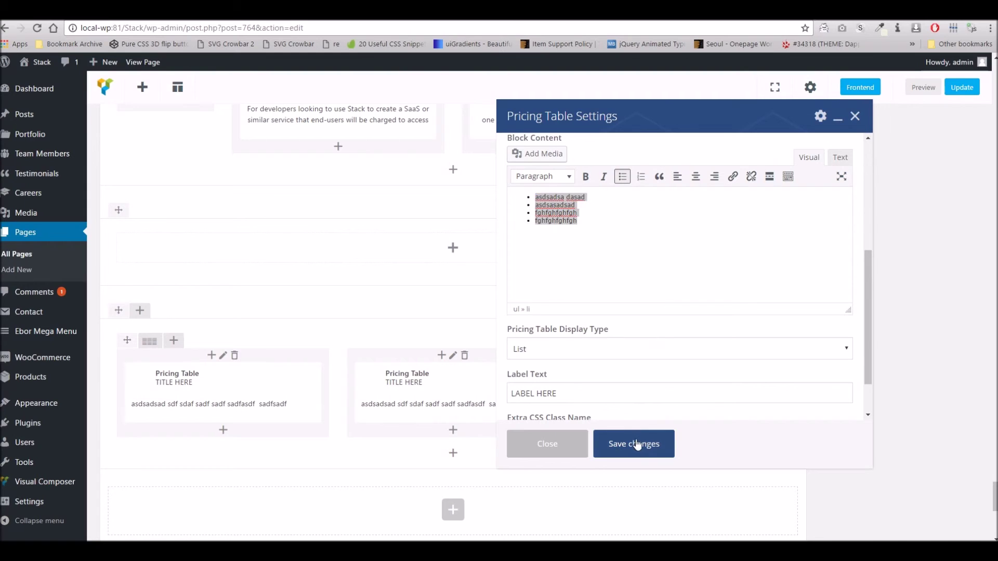
- Publish the update and reload the live Pricing page to view the blue card's four rows
{"action": "left_click", "coordinate": [956, 93]}
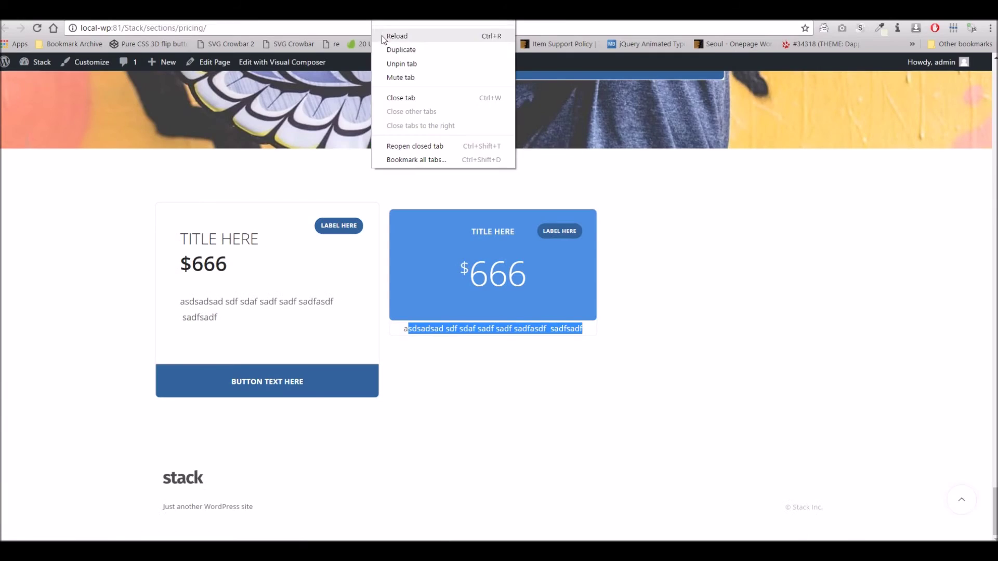
{"action": "left_click", "coordinate": [395, 33]}
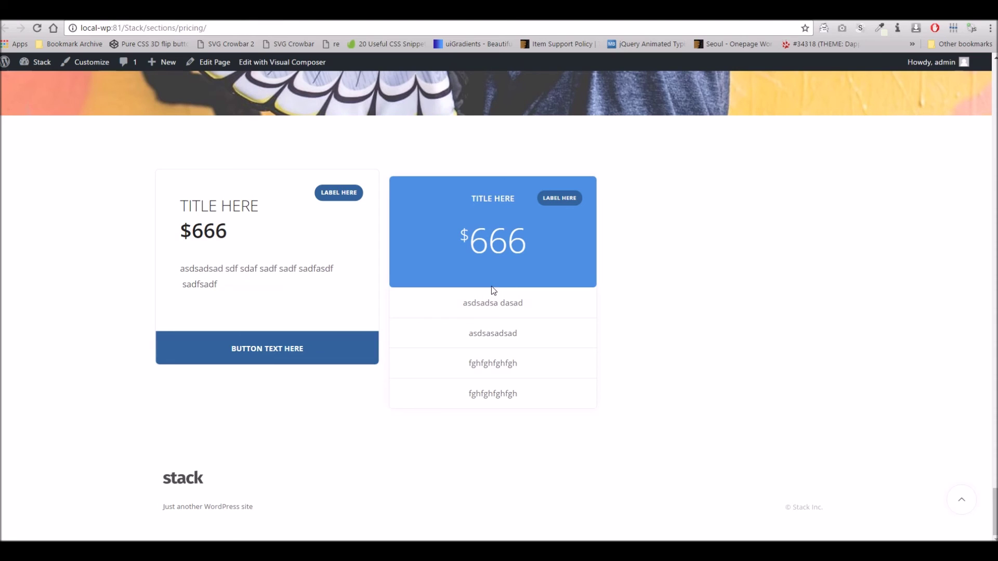
{"action": "scroll", "coordinate": [157, 208], "scroll_direction": "up", "scroll_amount": 10}
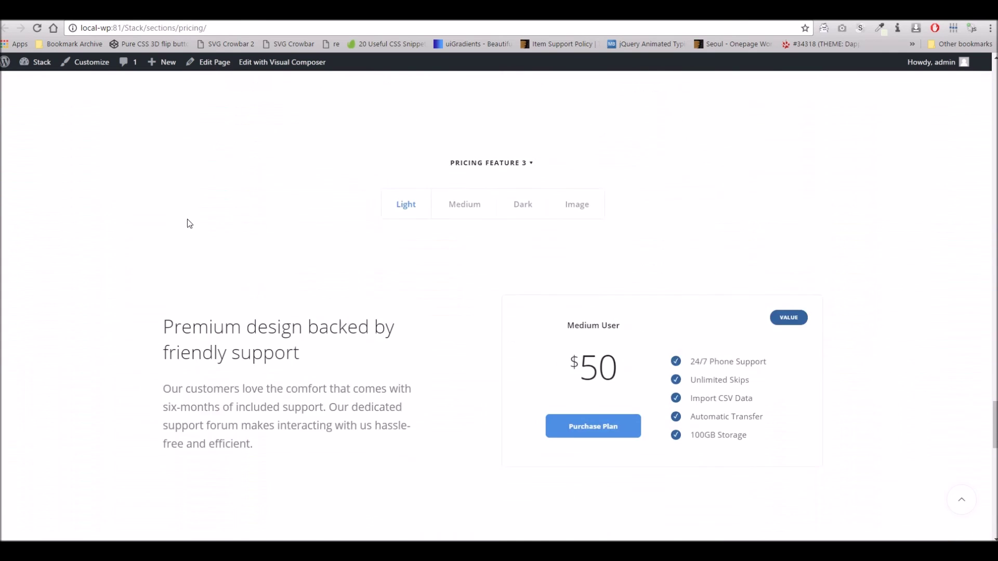
{"action": "scroll", "coordinate": [413, 269], "scroll_direction": "down", "scroll_amount": 10}
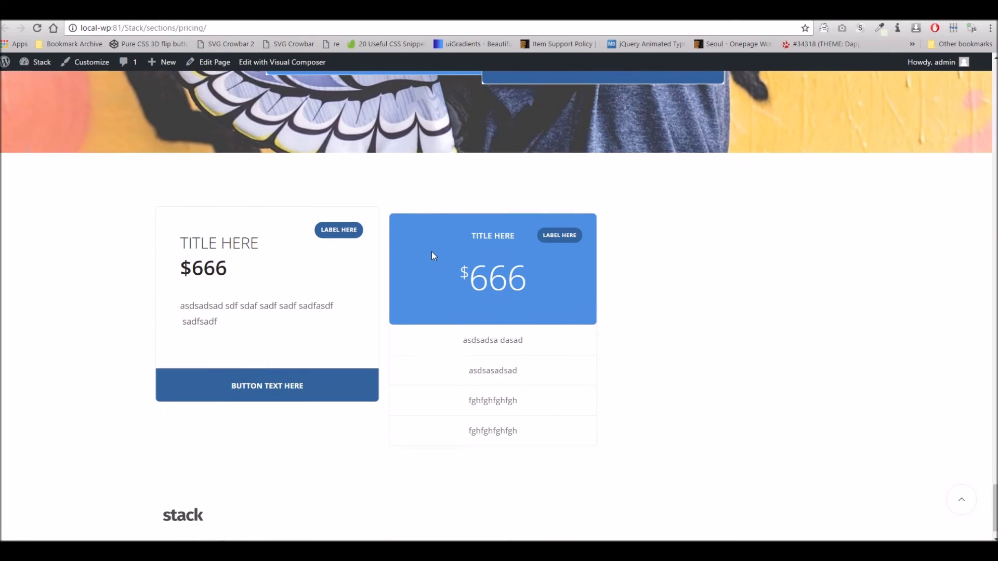